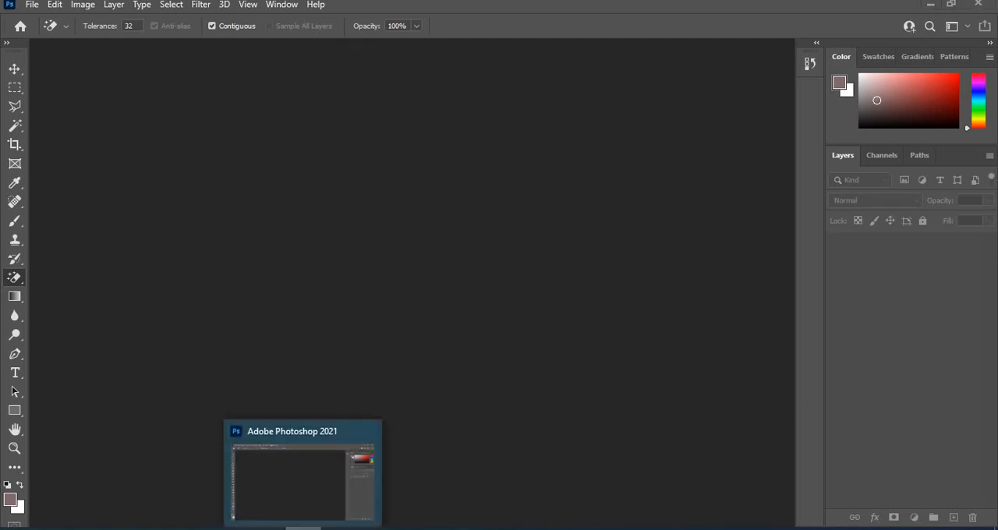
Open the close-up portrait of the smiling woman pointing her finger from the Downloads folder in Photoshop.
left_click(303, 528)
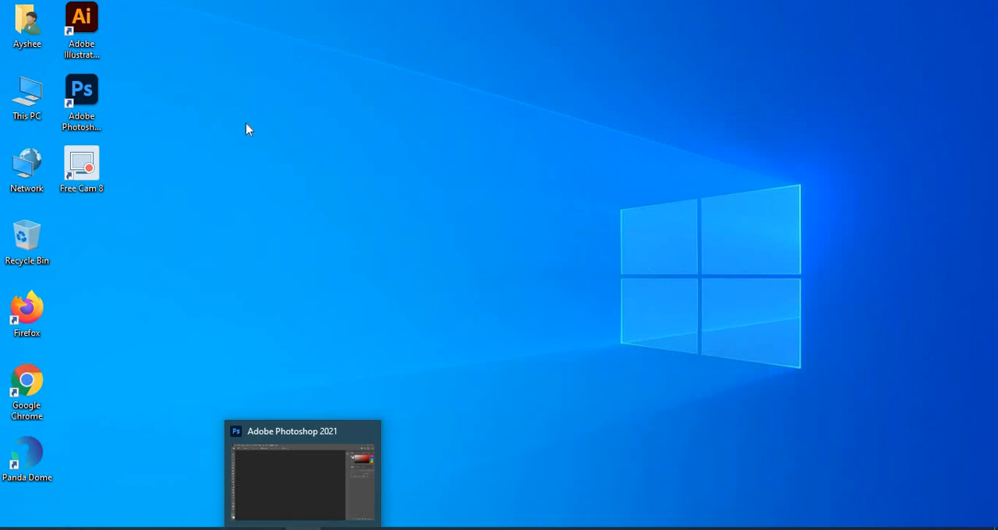
double_click(19, 93)
left_click(134, 173)
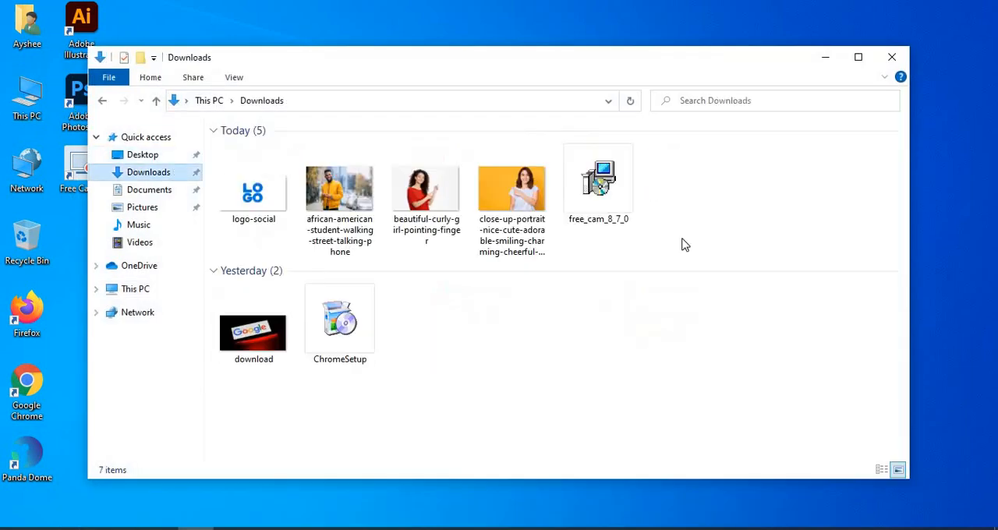
left_click_drag(518, 204, 305, 528)
left_click_drag(371, 398, 418, 300)
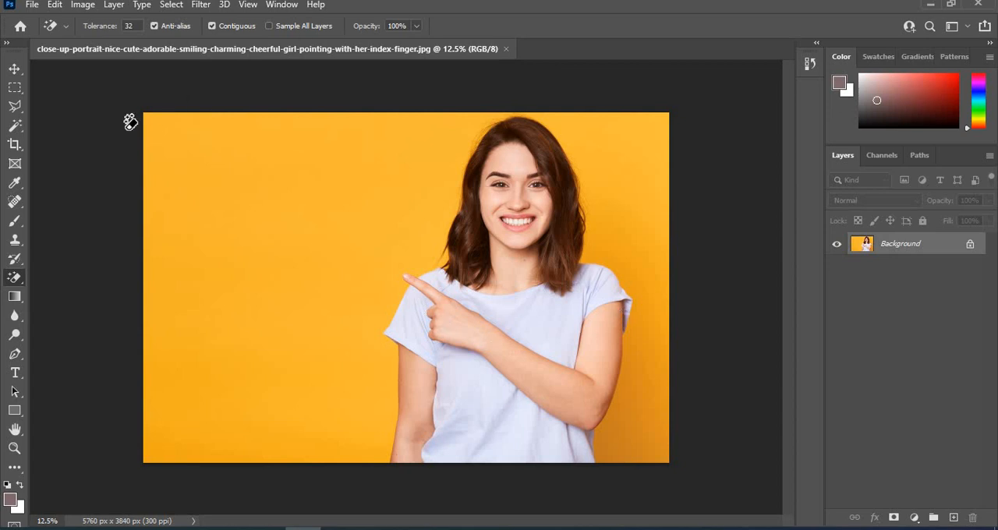
Start a Polygonal Lasso outline at the crown of the woman's head and trace down the hair on her pointing-finger side.
left_click(14, 109)
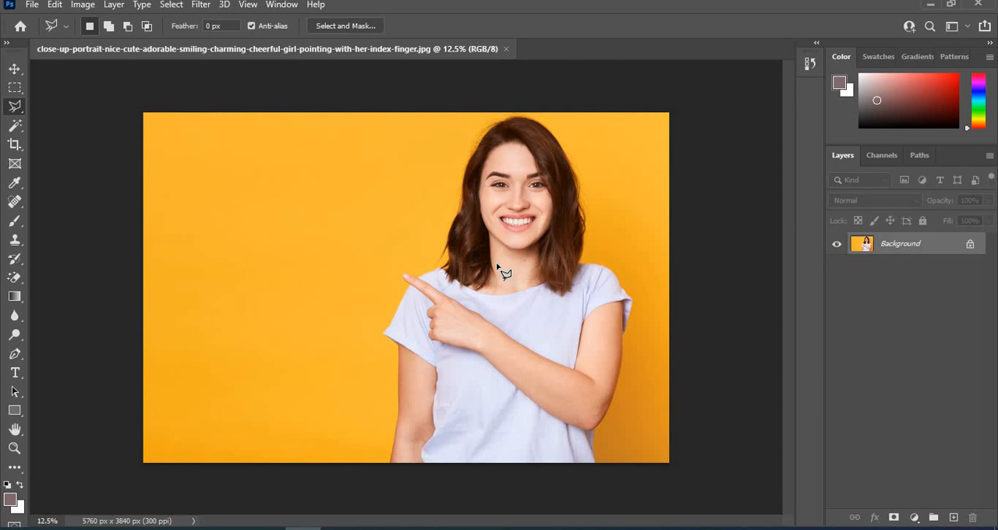
scroll(496, 269, "up", 4)
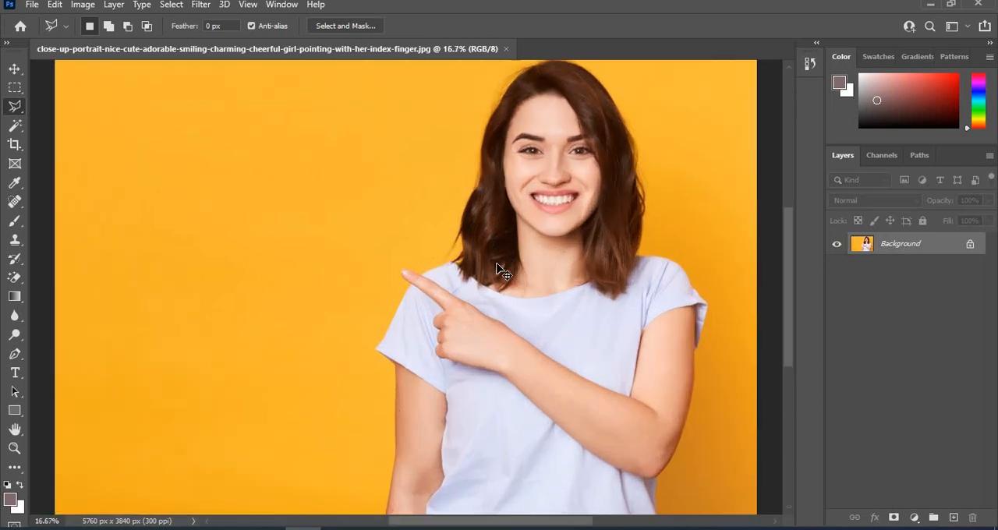
scroll(497, 269, "up", 2)
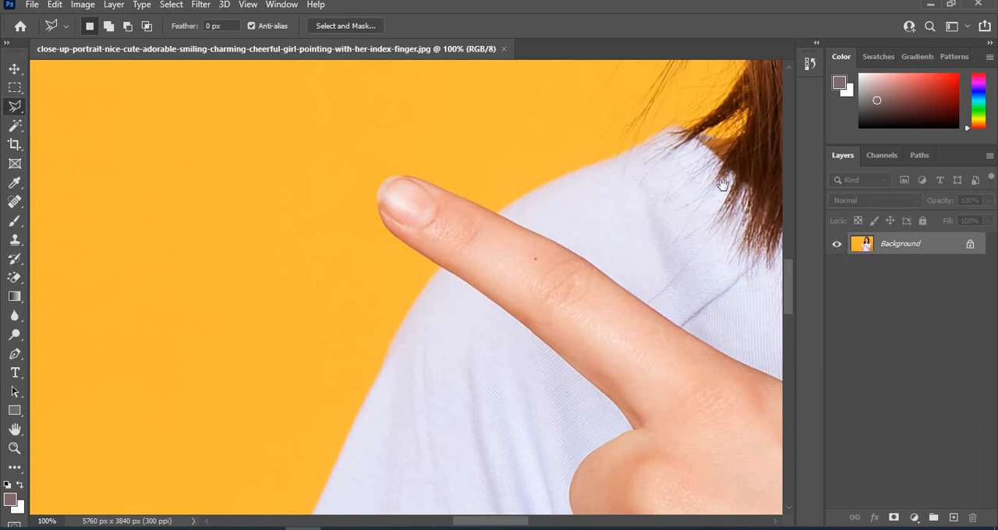
left_click_drag(723, 185, 539, 402)
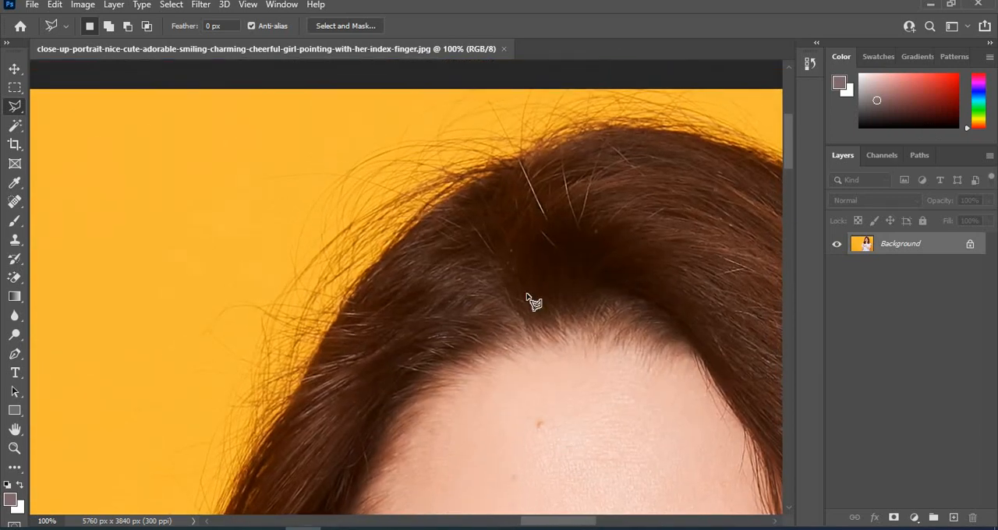
left_click(489, 161)
left_click(426, 212)
left_click(396, 232)
left_click(378, 259)
left_click(355, 283)
mouse_move(301, 382)
left_mouse_down()
mouse_move(425, 213)
mouse_move(490, 49)
mouse_move(493, 143)
left_mouse_up()
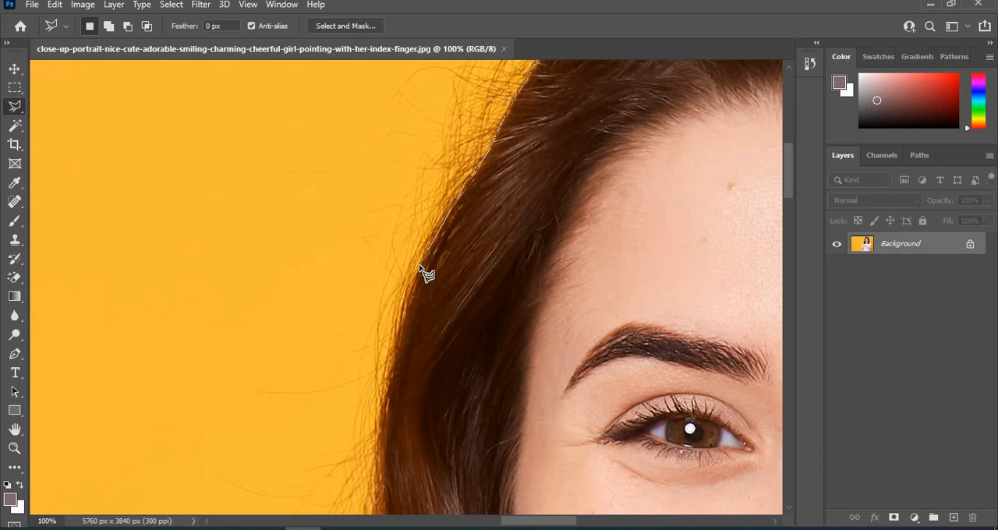
left_click_drag(411, 249, 423, 147)
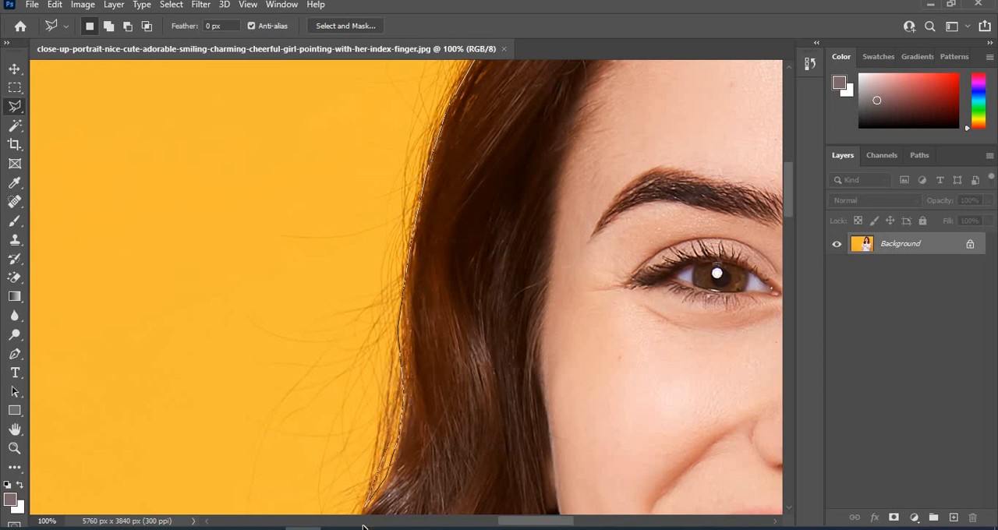
Continue the lasso outline around the lower hair strands and onto the shoulder above the pointing finger.
scroll(362, 398, "down", 5)
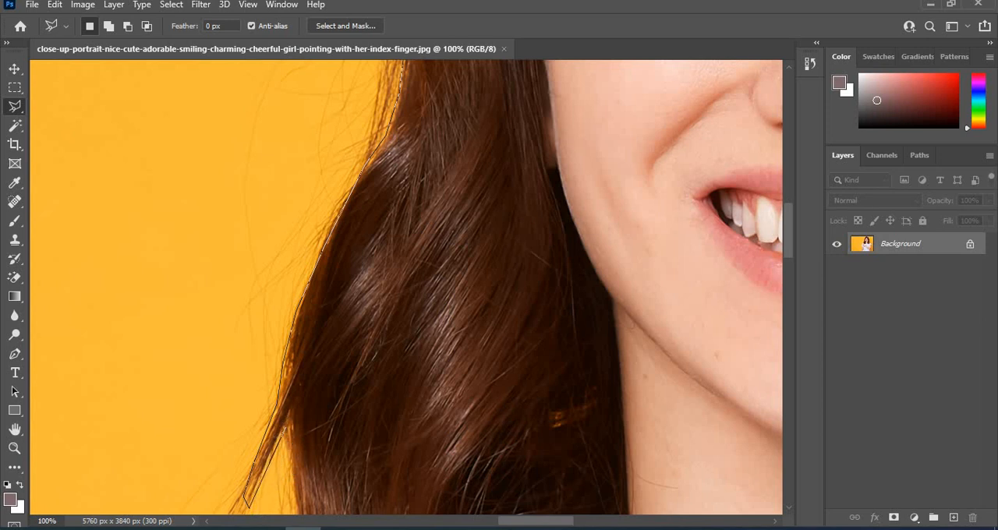
scroll(321, 507, "down", 4)
left_click(294, 200)
left_click(299, 226)
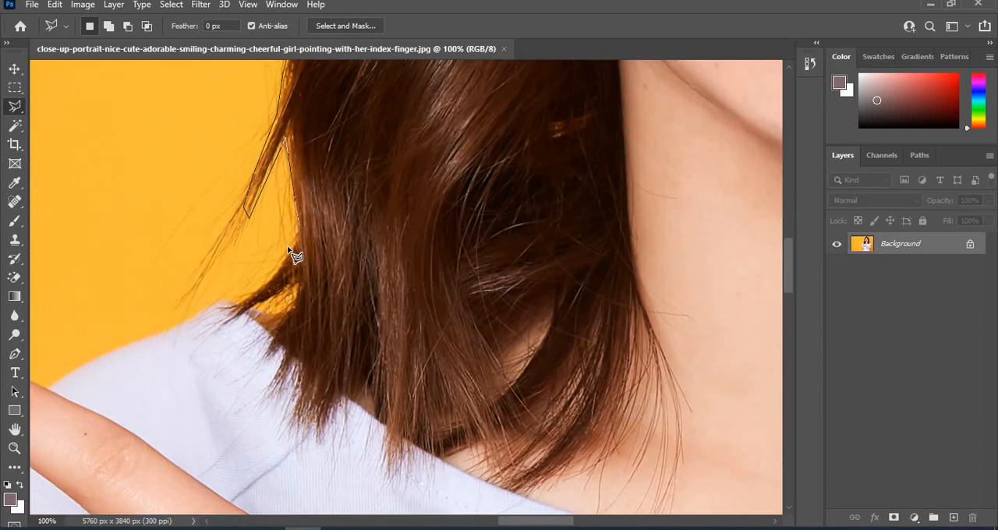
left_click(149, 338)
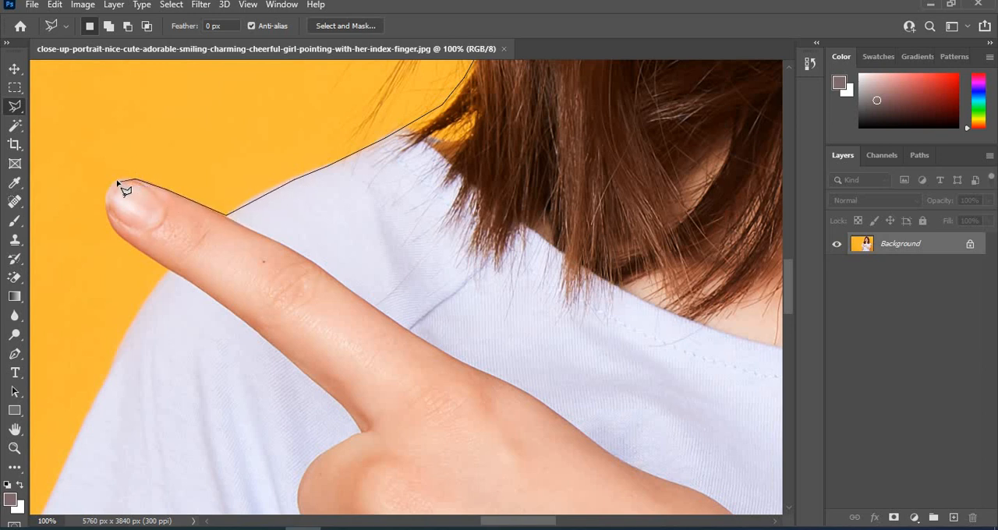
Trace the lasso outline around the pointing fingertip, along the finger's underside and around the curled fingers.
left_click_drag(119, 183, 469, 137)
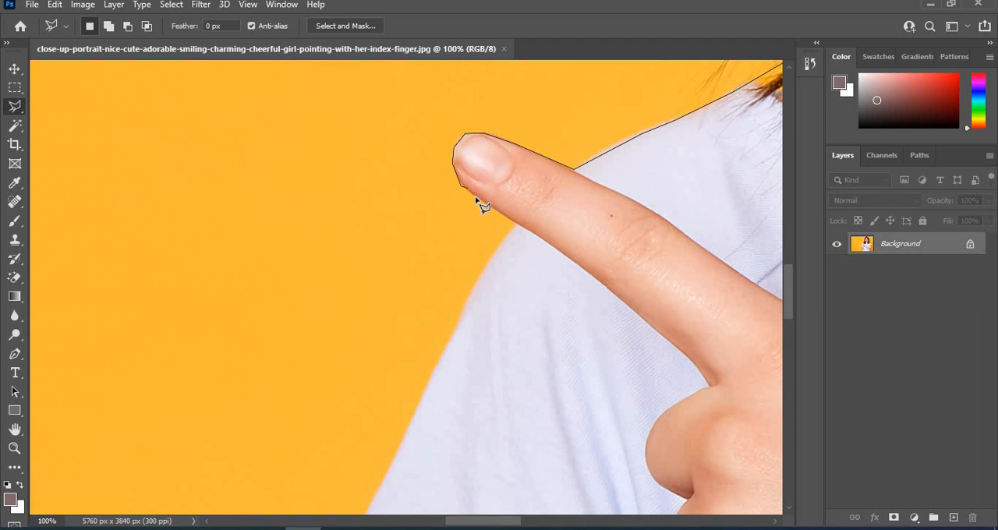
left_click(514, 223)
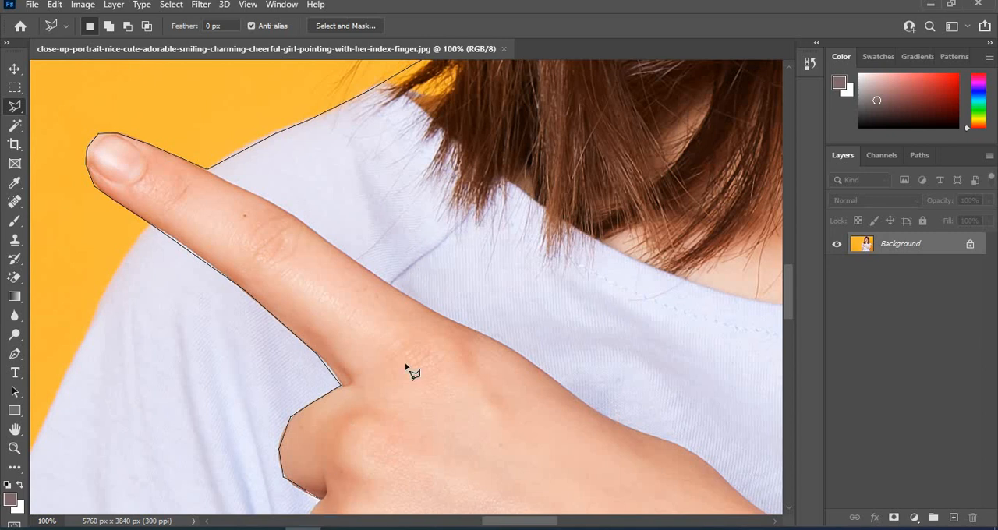
scroll(374, 343, "down", 5)
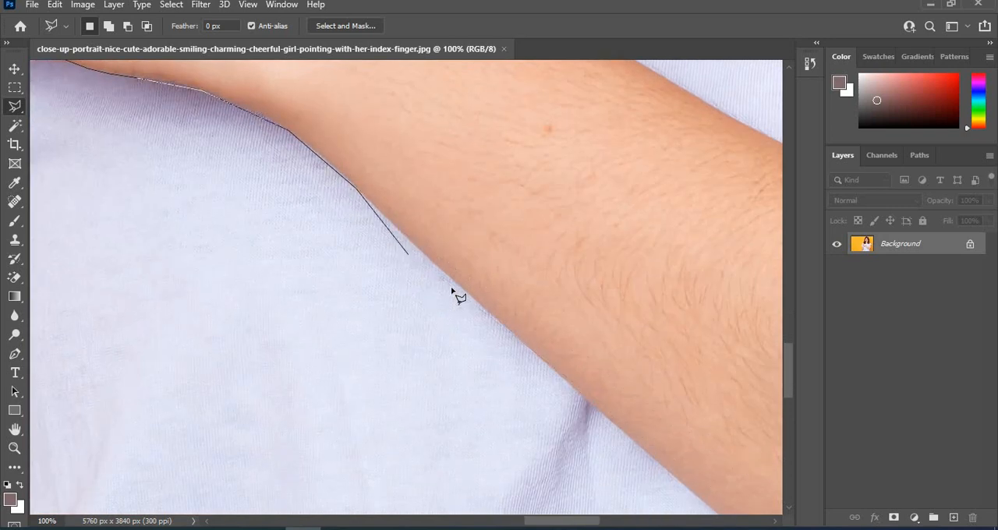
Extend the lasso outline along the underside of the forearm, between skin and shirt, to the elbow.
left_click(583, 398)
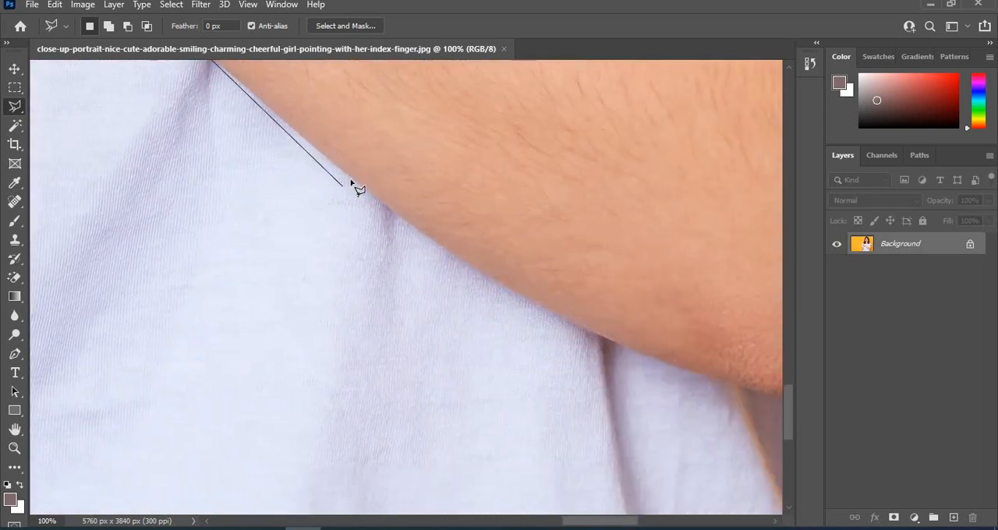
left_click(351, 180)
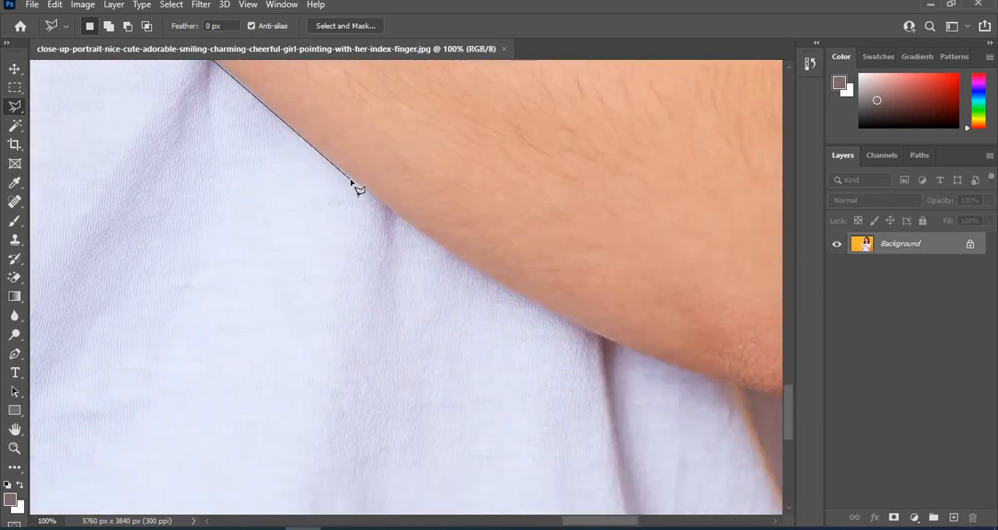
left_click(440, 246)
left_click(573, 324)
left_click(634, 353)
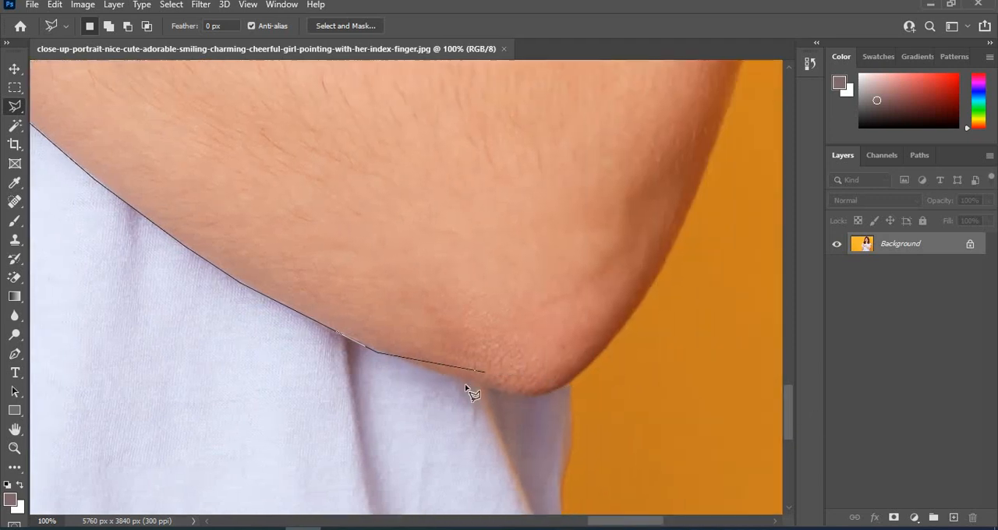
left_click(497, 386)
left_click(537, 393)
left_click(558, 391)
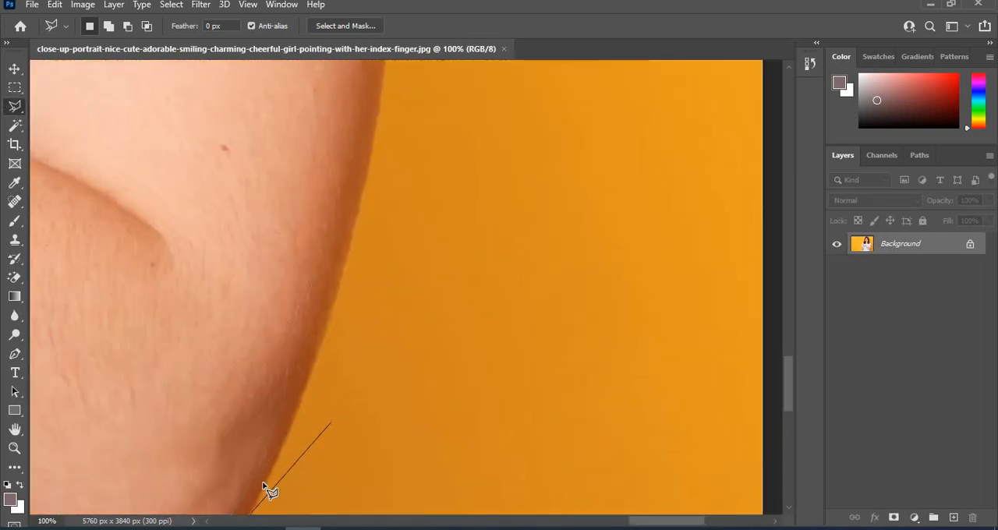
Trace the lasso outline up the outer edge of the upper arm and around the hanging sleeve cuff.
left_click(264, 482)
left_click(352, 229)
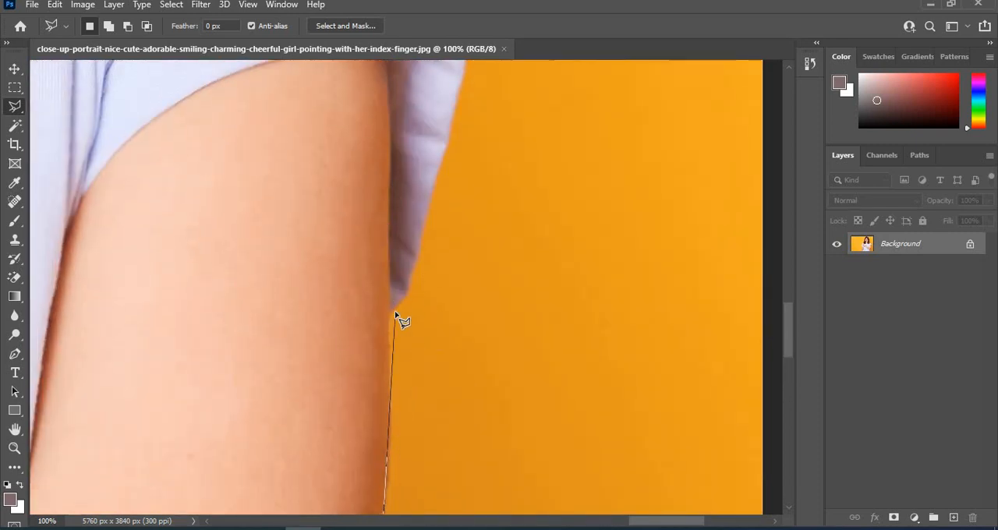
left_click(395, 316)
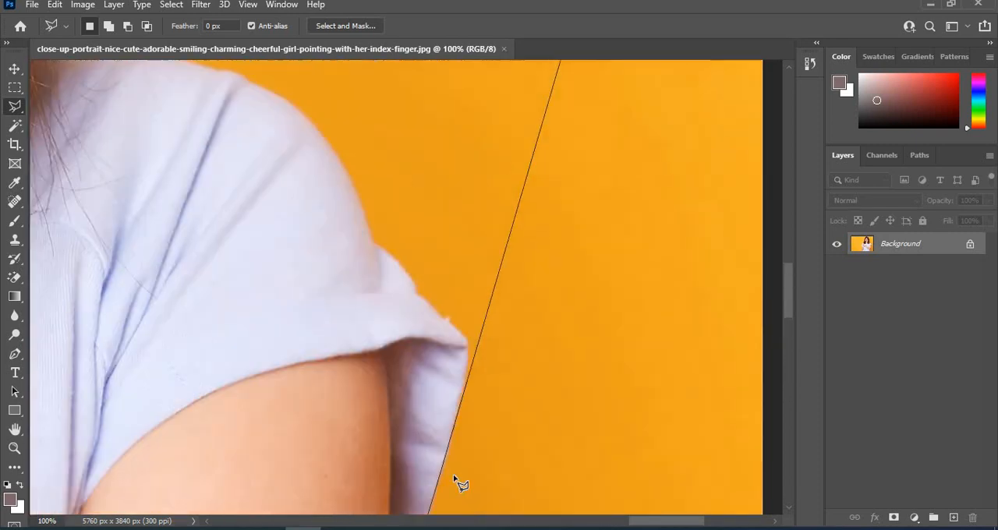
left_click(470, 375)
left_click(460, 343)
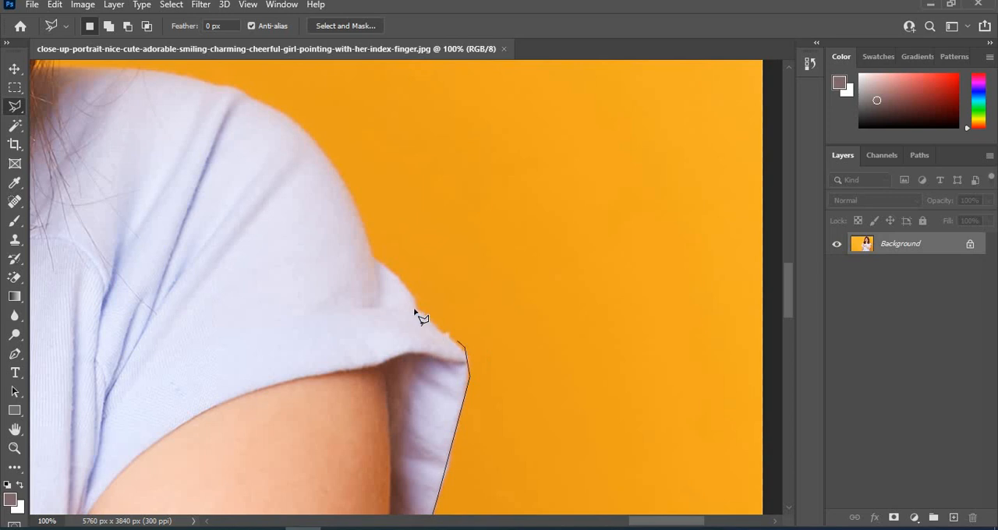
Continue the lasso outline from the sleeve cuff over the shoulder to where it meets the hair.
left_click(414, 309)
left_click(411, 292)
left_click(373, 255)
left_click(355, 470)
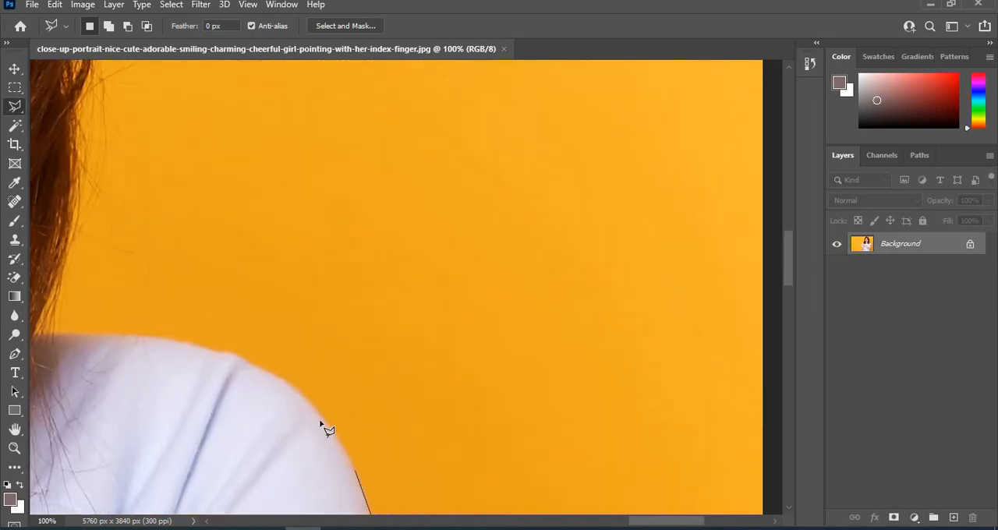
left_click(304, 395)
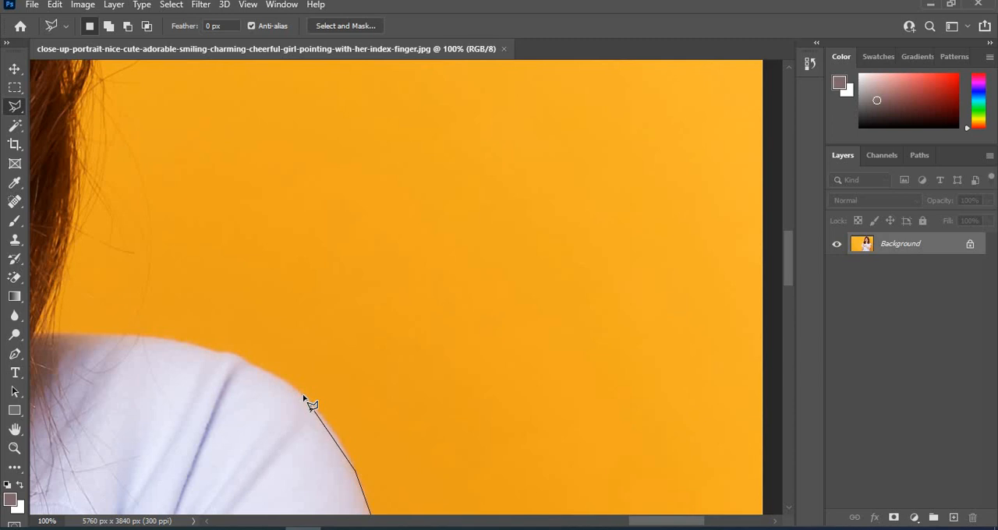
left_click(224, 350)
Trace the remaining outer edge of the hair up to the crown and close the lasso selection around the woman.
scroll(38, 333, "down", 2)
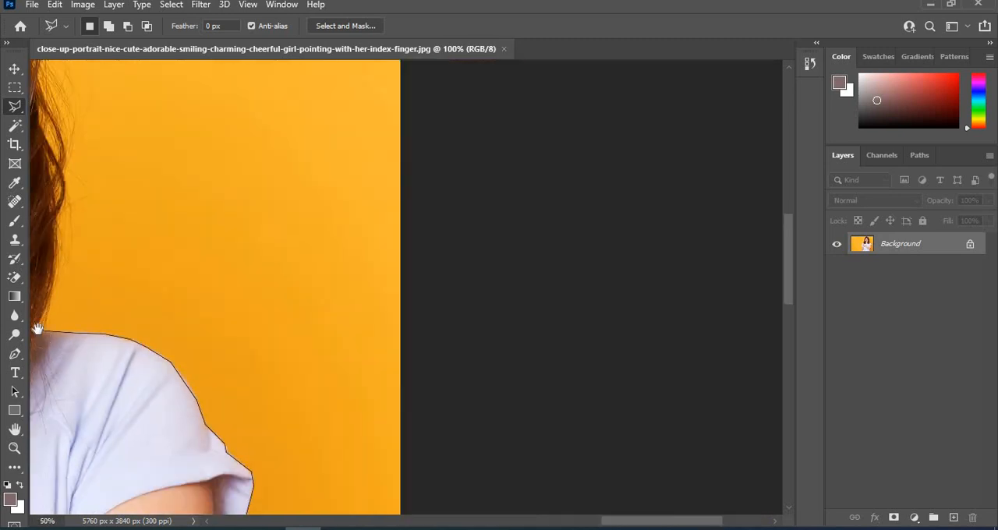
left_click_drag(359, 426, 437, 499)
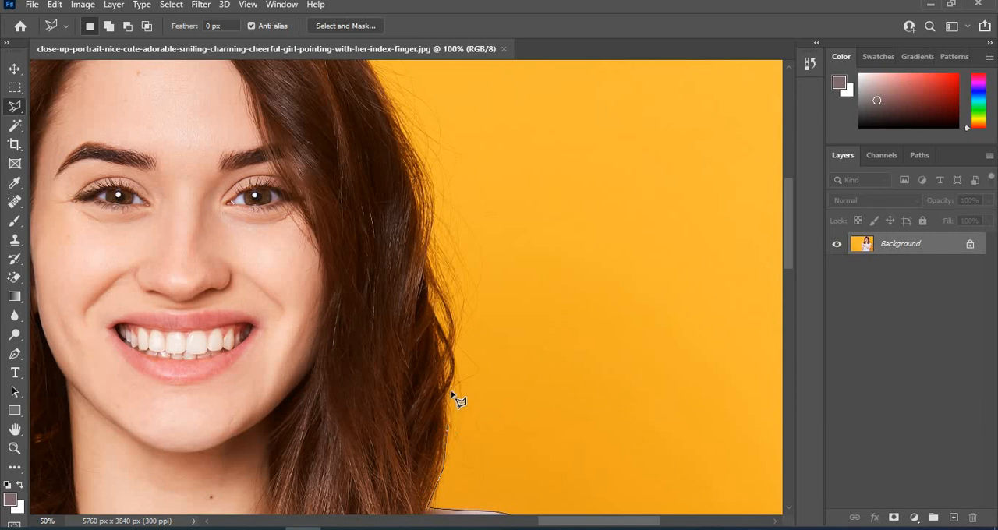
left_click(437, 225)
scroll(412, 113, "up", 6)
scroll(419, 338, "down", 3)
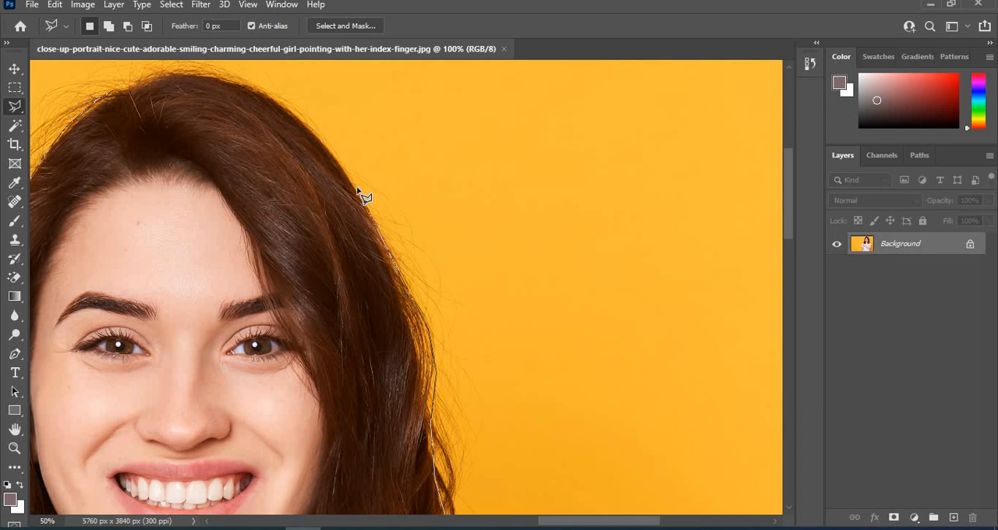
scroll(309, 75, "up", 1)
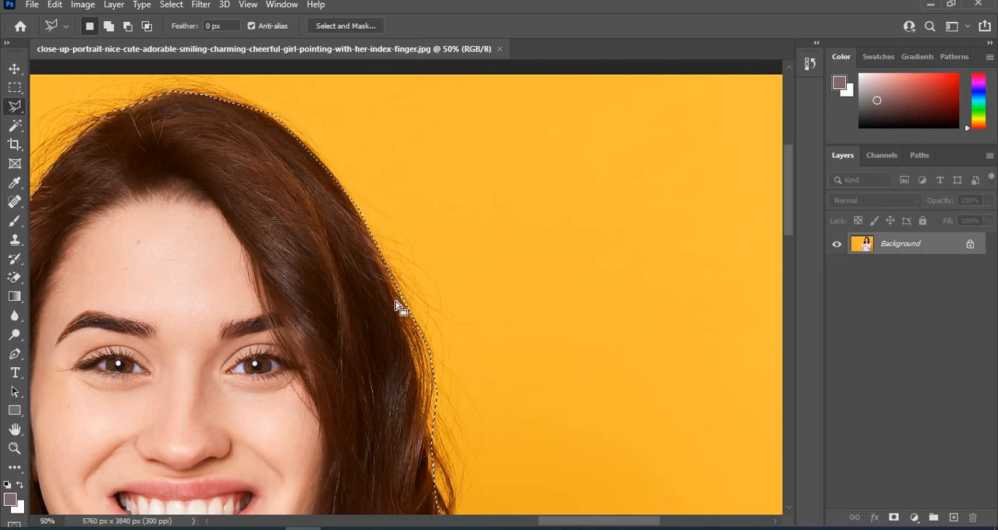
scroll(396, 305, "down", 3)
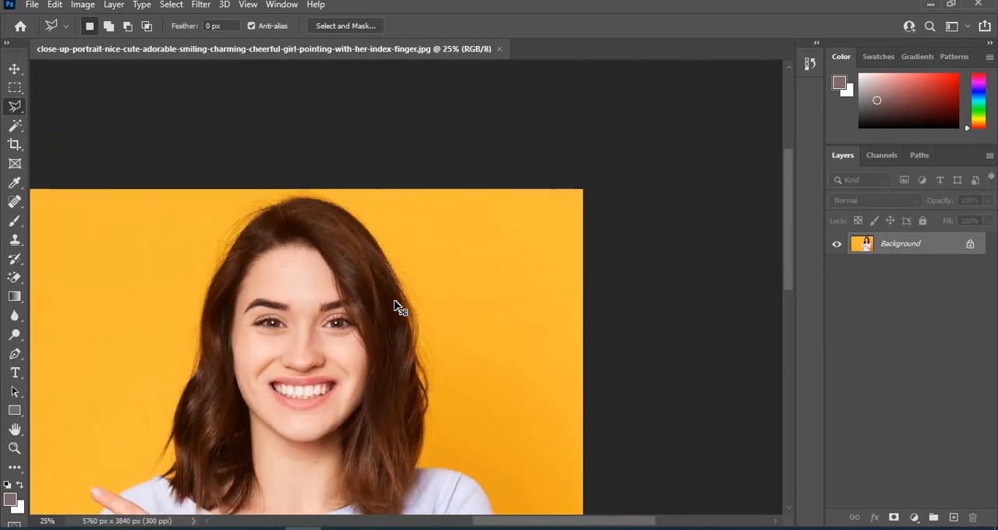
scroll(396, 305, "down", 1)
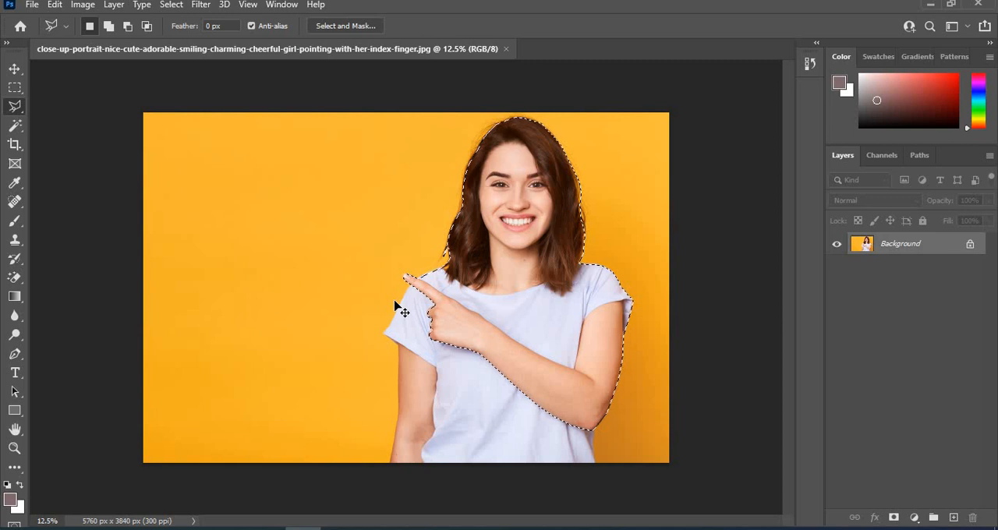
Copy the selected woman to a new layer, and briefly hide the Background layer to check the cutout.
key("ctrl+j")
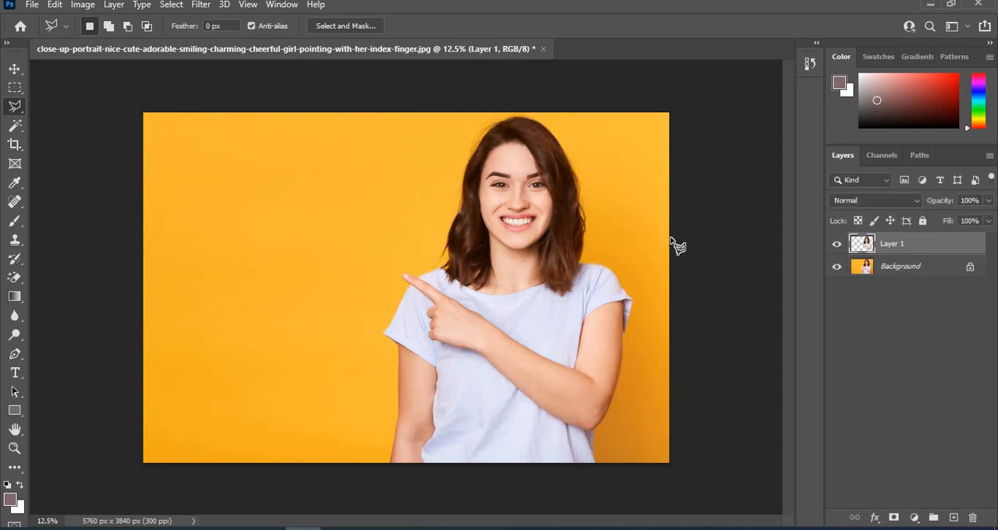
left_click(837, 267)
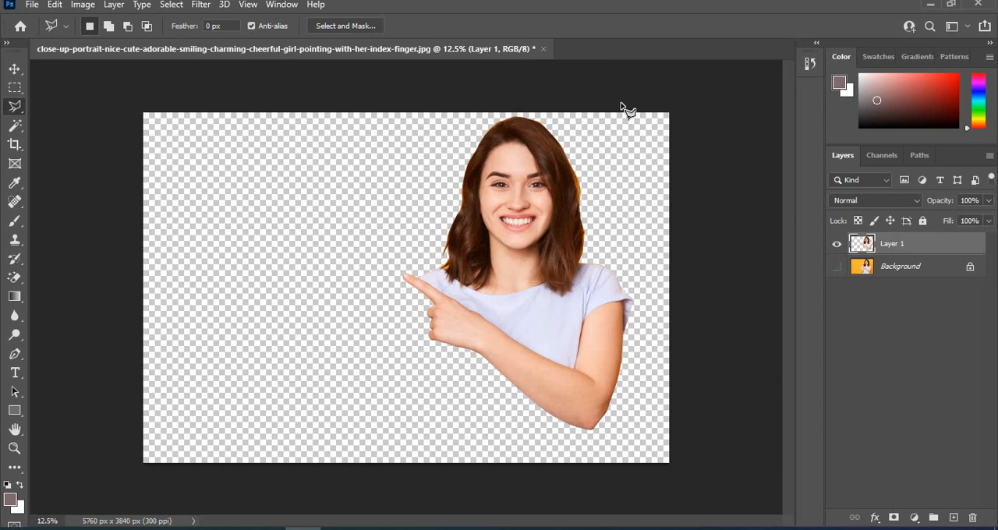
left_click(837, 268)
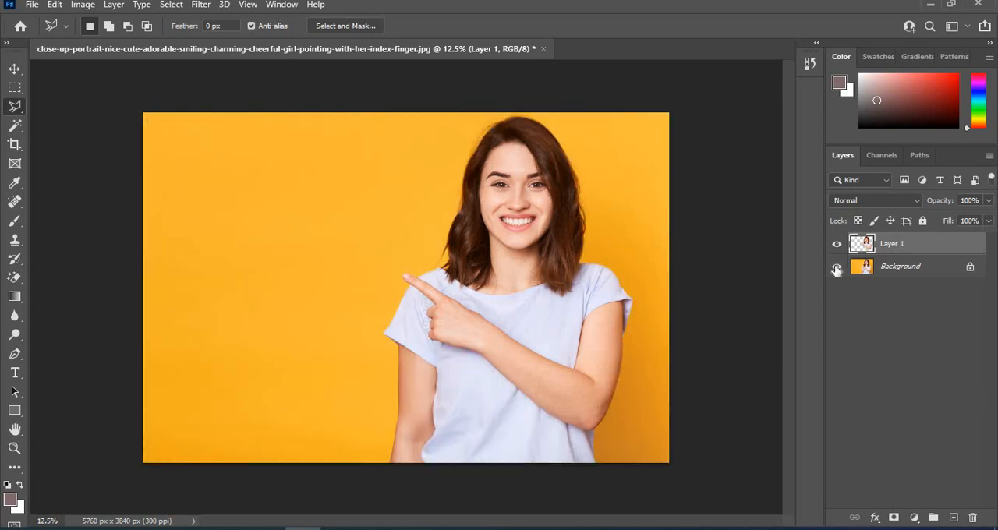
Delete the cutout layer of the woman and switch to the Quick Selection Tool.
left_click(974, 518)
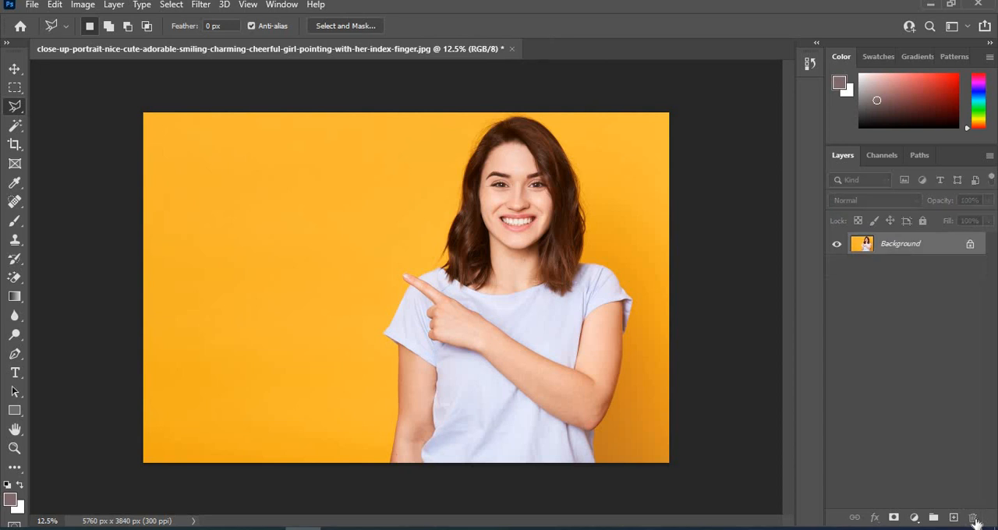
left_click(15, 126)
right_click(15, 125)
left_click(87, 141)
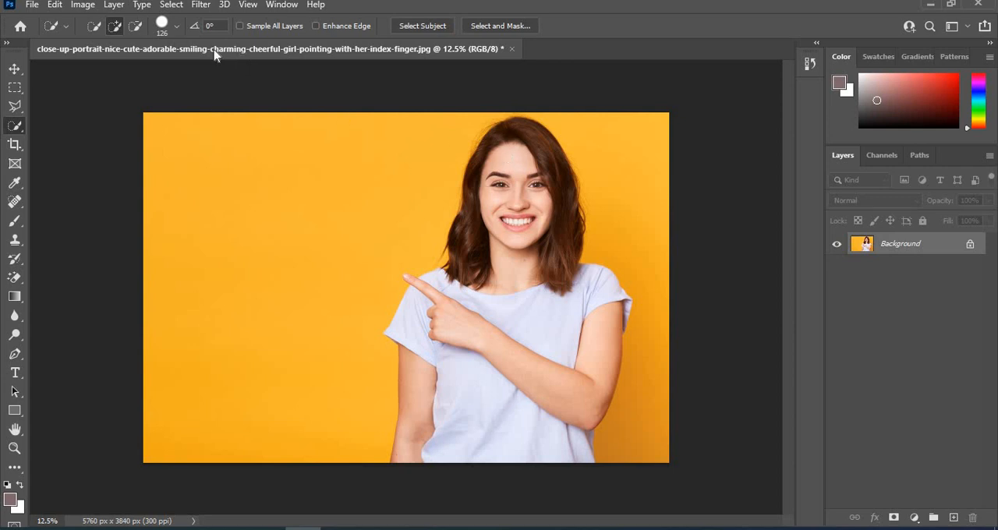
Set the quick selection brush to 116 px size, 18% hardness and a -8° angle.
left_click(172, 27)
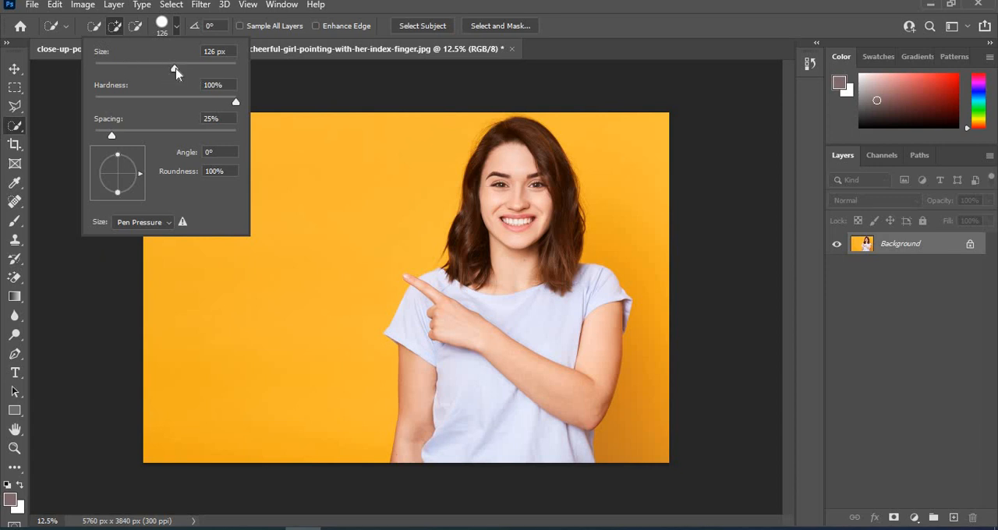
mouse_move(187, 76)
left_mouse_down()
mouse_move(148, 78)
mouse_move(192, 86)
mouse_move(173, 81)
left_mouse_up()
left_click_drag(237, 102, 120, 117)
mouse_move(117, 195)
left_mouse_down()
mouse_move(108, 199)
mouse_move(139, 192)
mouse_move(115, 196)
left_mouse_up()
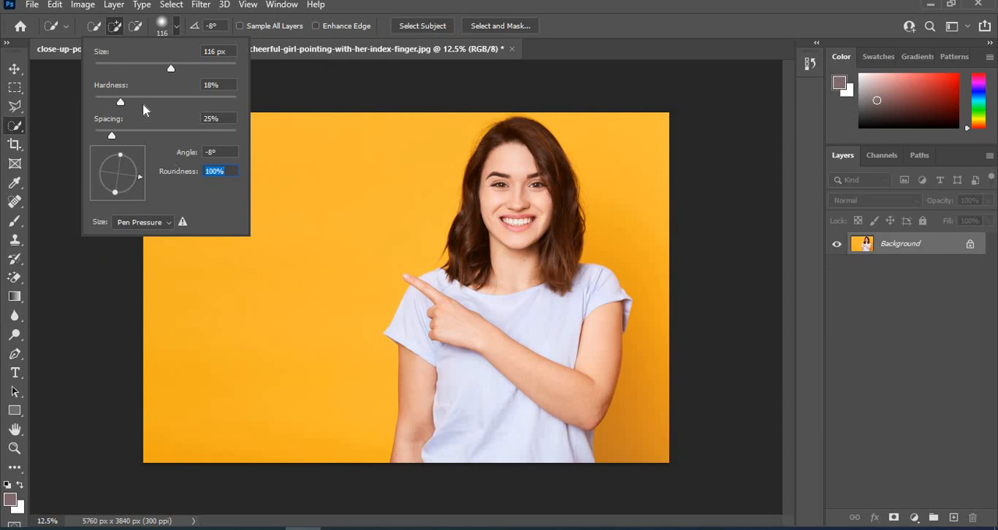
left_click(176, 29)
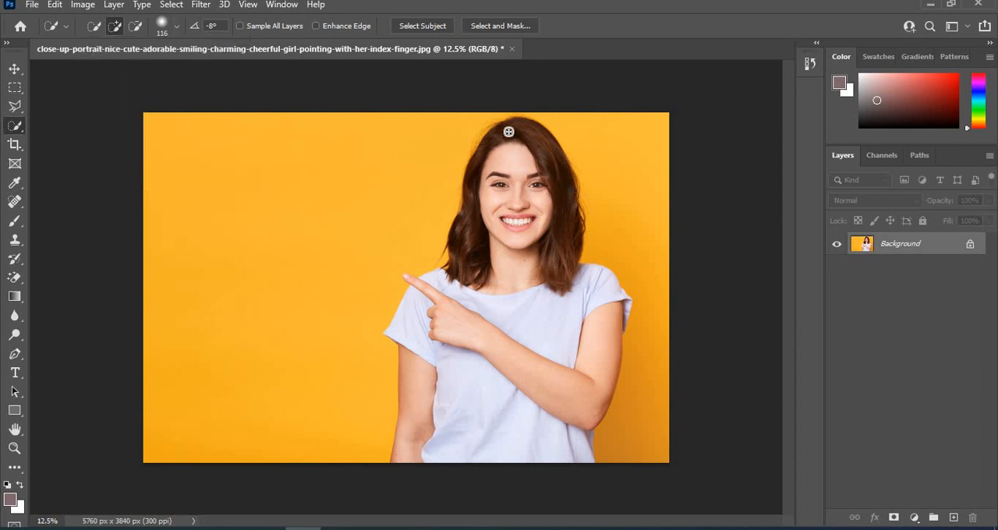
Brush a quick selection over the whole woman, copy it to a new layer and hide the Background layer.
mouse_move(522, 128)
left_mouse_down()
mouse_move(518, 256)
mouse_move(494, 286)
mouse_move(462, 263)
mouse_move(462, 311)
mouse_move(435, 353)
mouse_move(445, 383)
mouse_move(532, 433)
left_mouse_up()
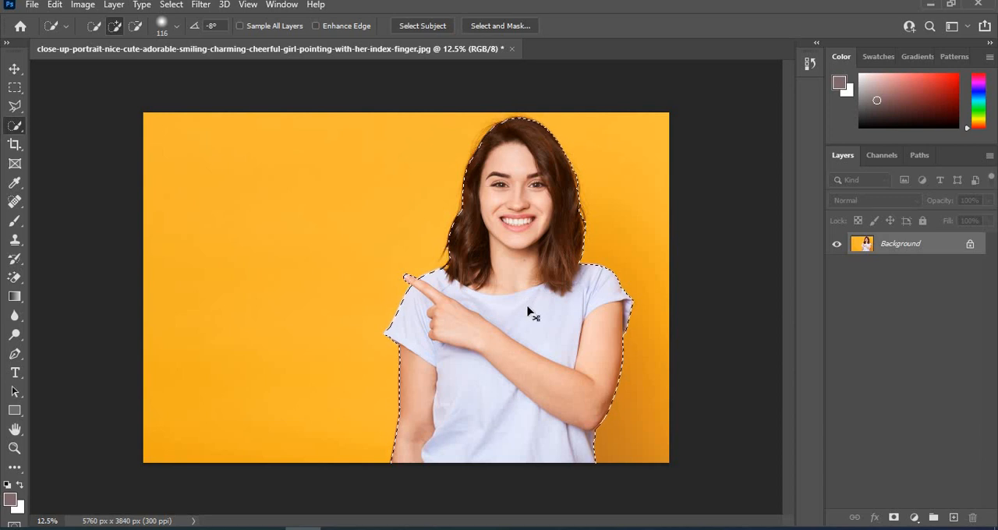
key("ctrl+j")
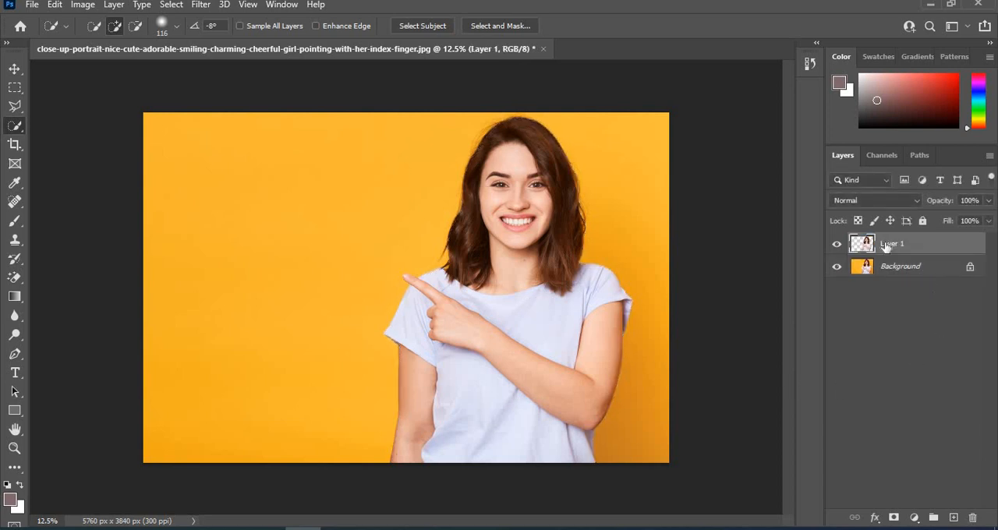
left_click(837, 268)
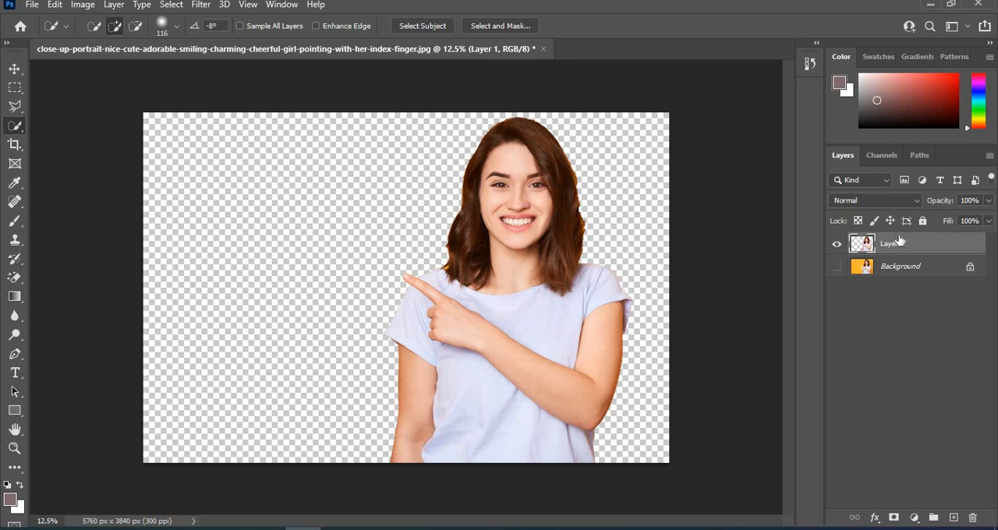
Delete the cutout layer and close the orange-background photo without keeping the changes.
left_click(973, 518)
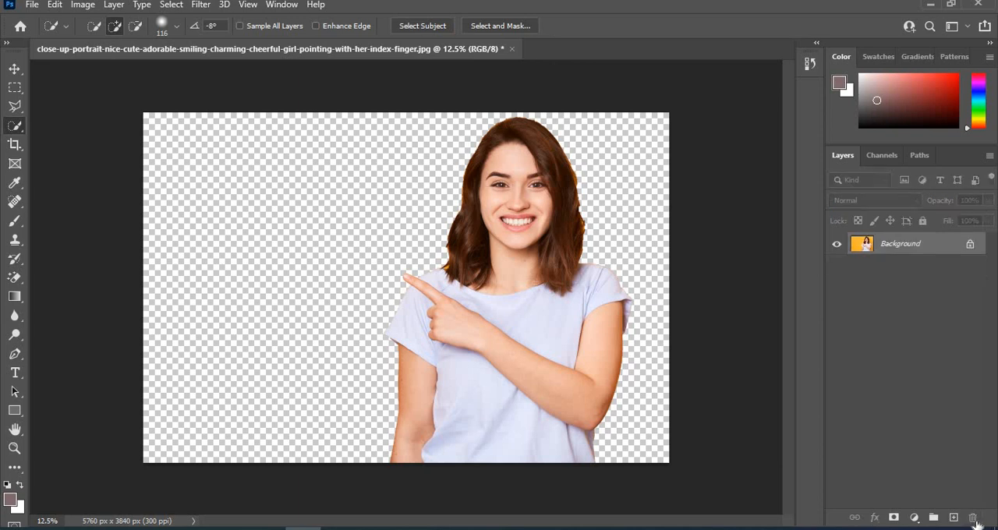
left_click(512, 49)
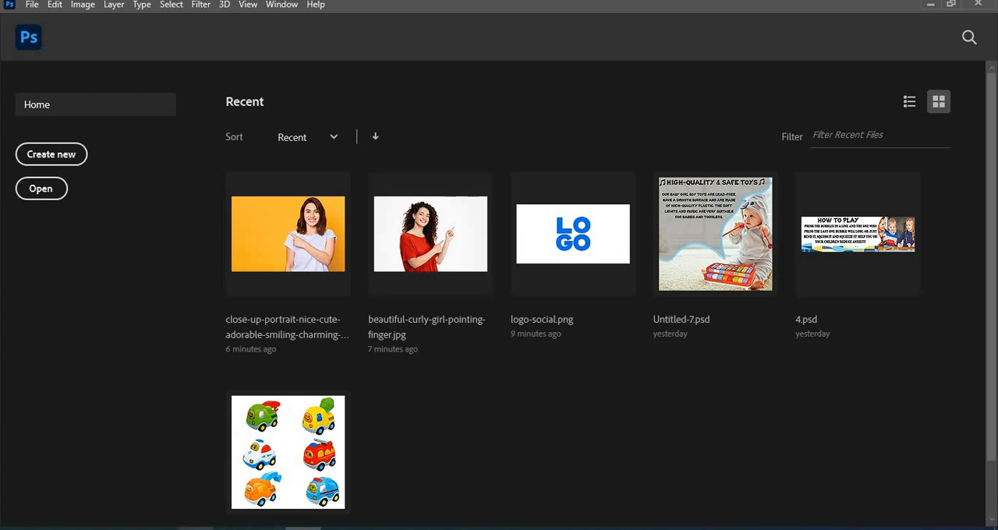
Open beautiful-curly-girl-pointing-finger from the Downloads folder in Photoshop.
left_click(195, 528)
double_click(426, 199)
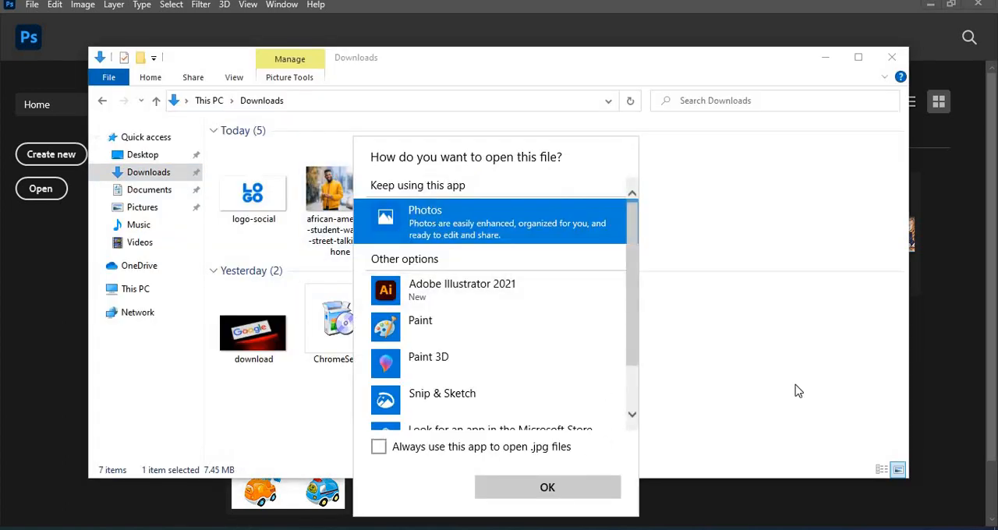
left_click(874, 449)
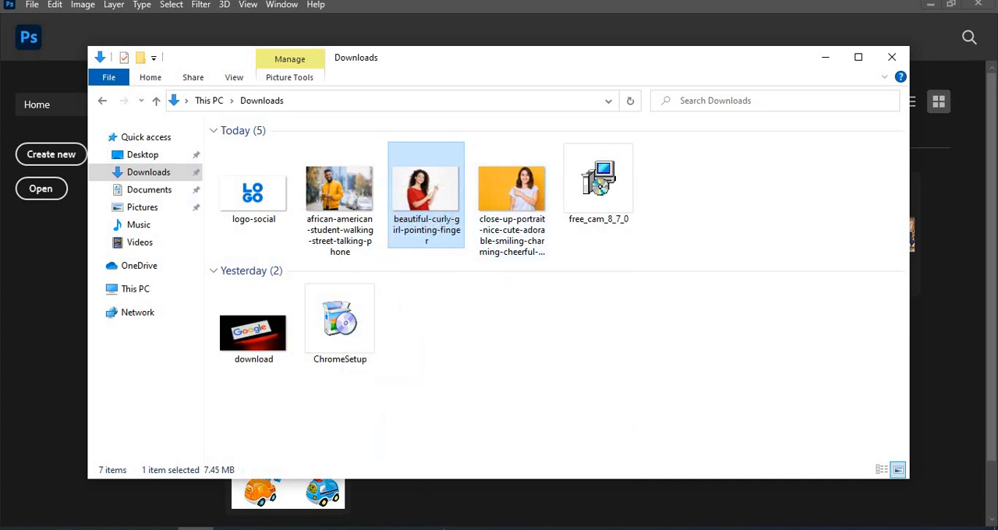
left_click_drag(426, 195, 441, 511)
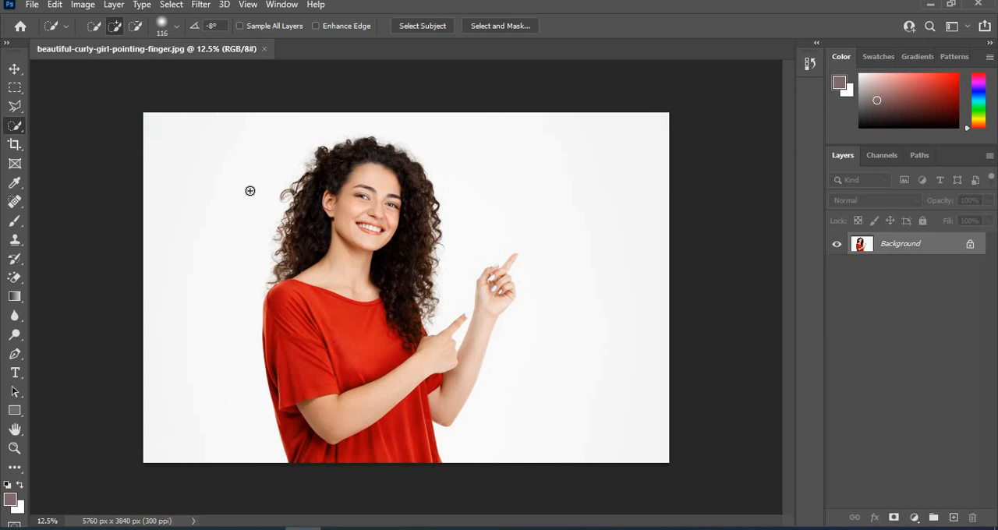
Erase the white background around the curly-haired woman with the Magic Eraser Tool at tolerance 32.
left_click(21, 280)
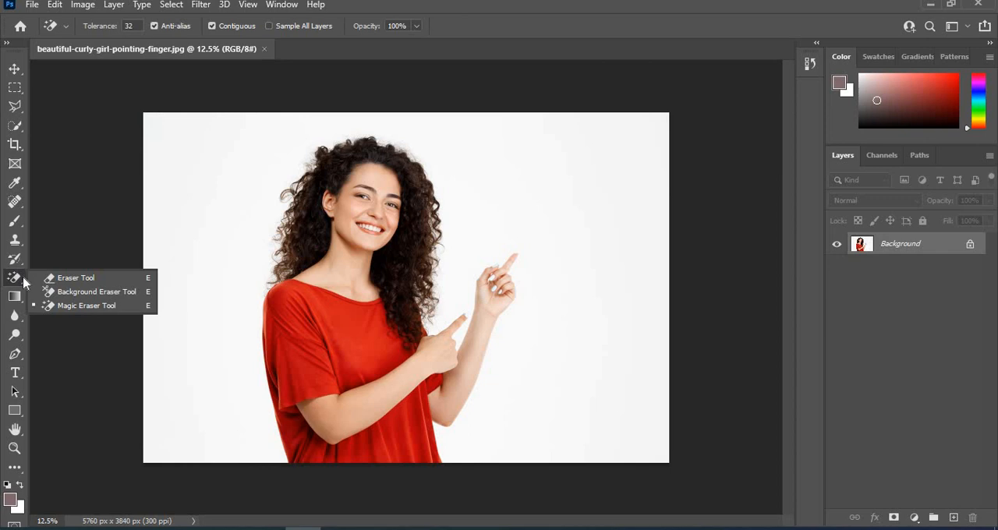
left_click(86, 306)
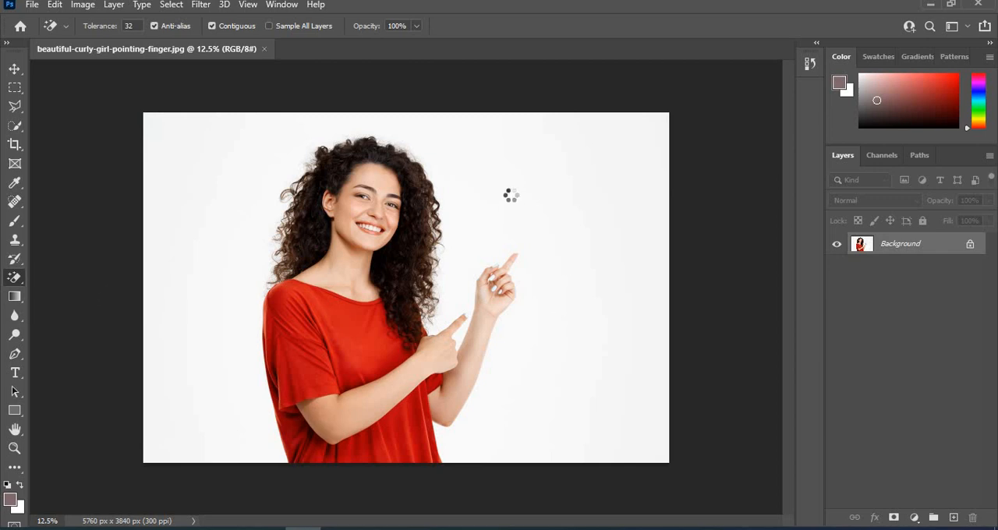
left_click(515, 189)
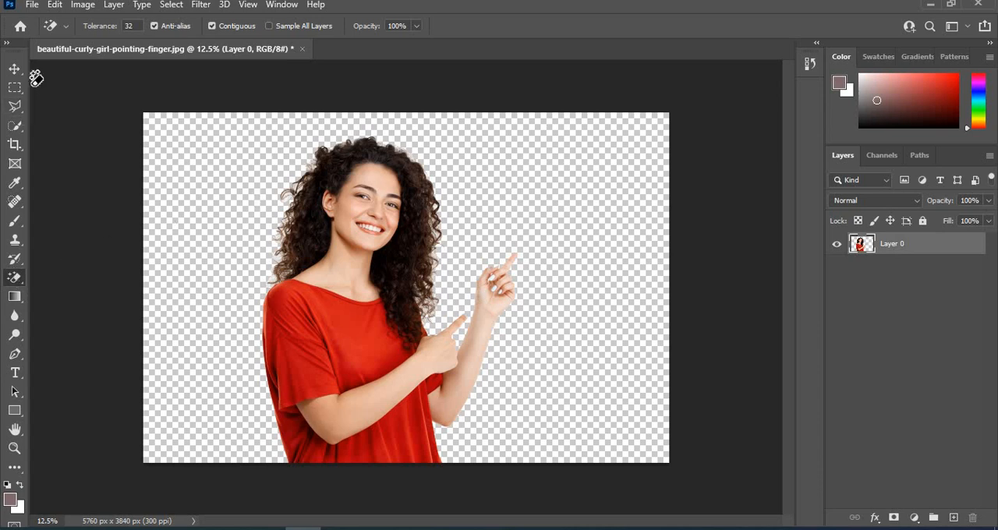
Close the curly-haired woman's photo without saving and open african-american-student-walking-street-talking-phone from the Downloads folder.
left_click(302, 49)
left_click(493, 207)
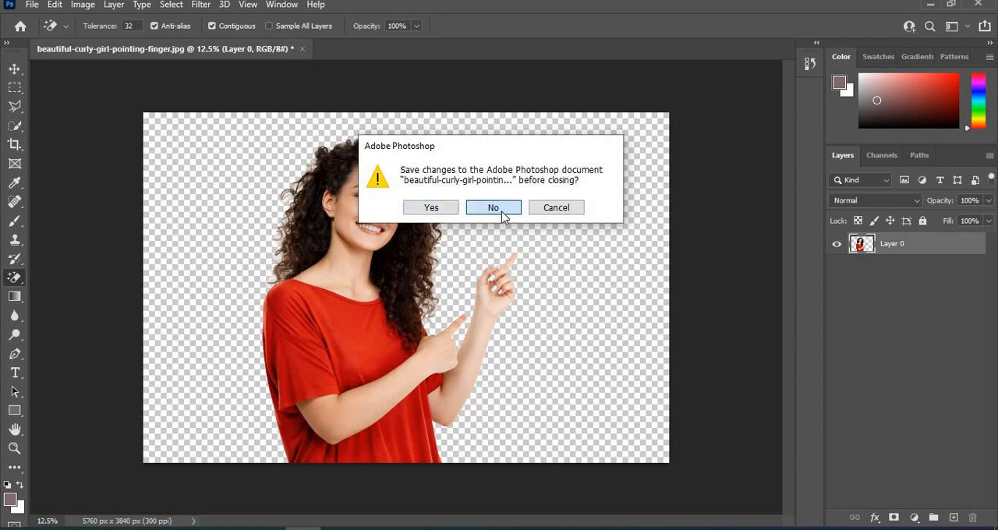
key("alt+Tab")
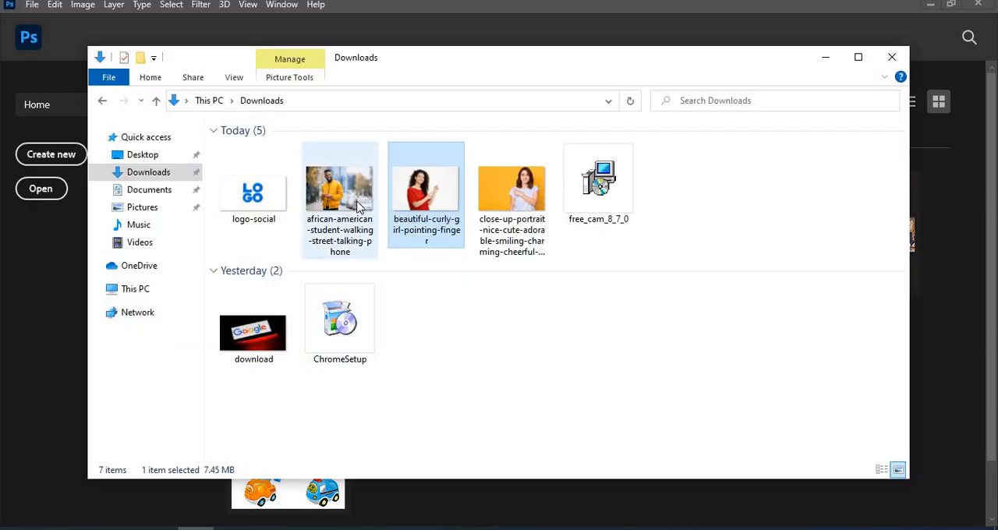
left_click_drag(340, 195, 403, 501)
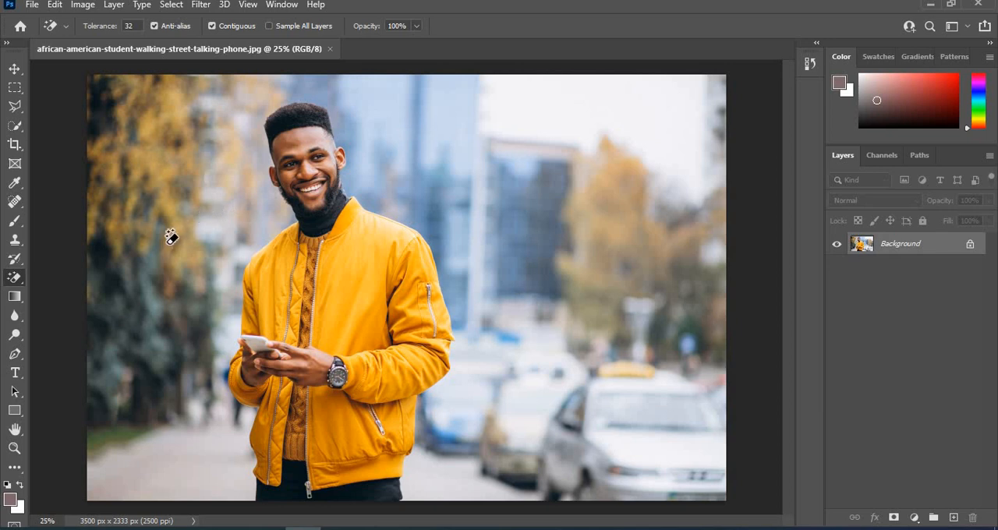
Activate the Pen Tool and set it to draw in Path mode.
right_click(13, 279)
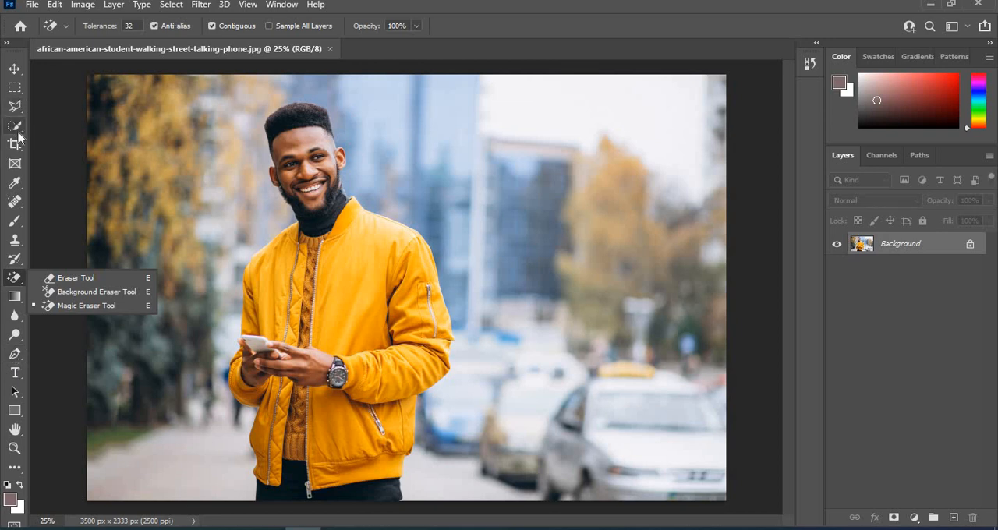
left_click(14, 356)
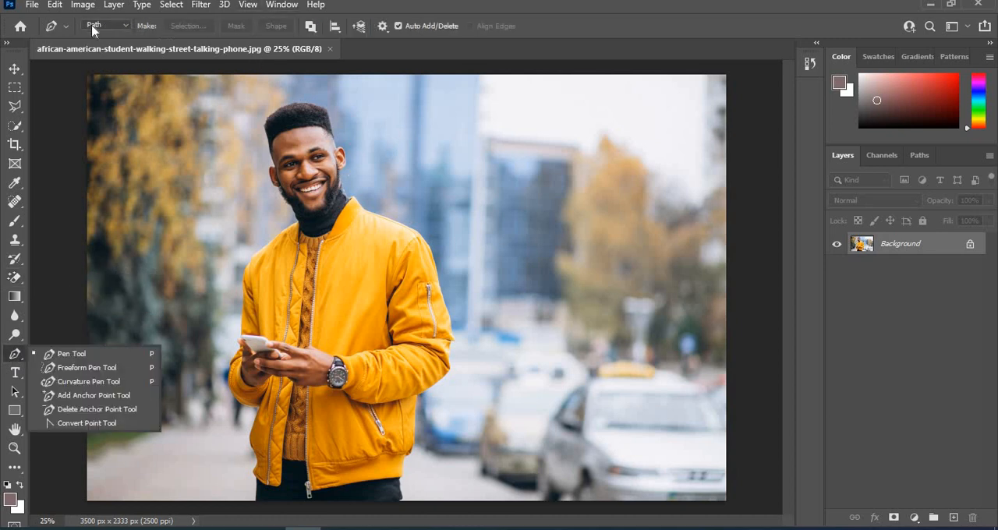
left_click(125, 27)
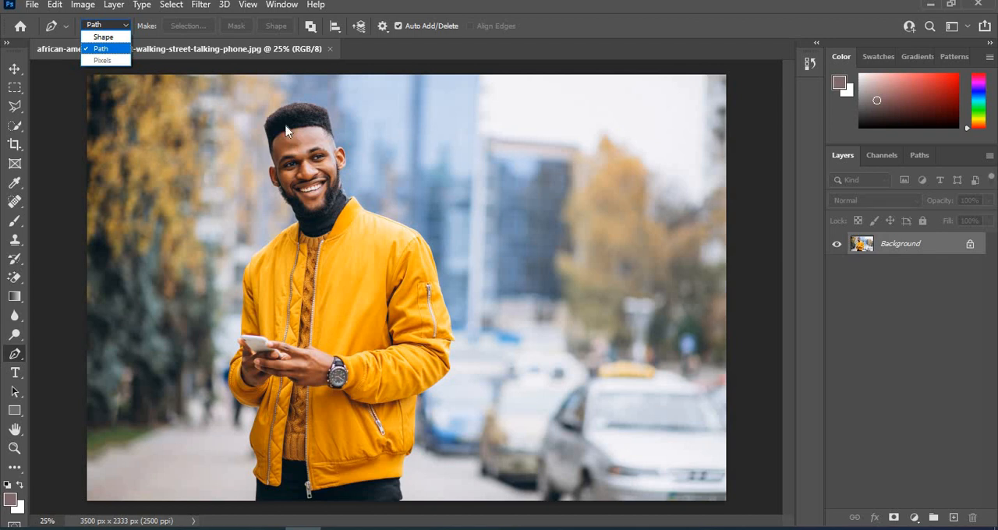
left_click(108, 53)
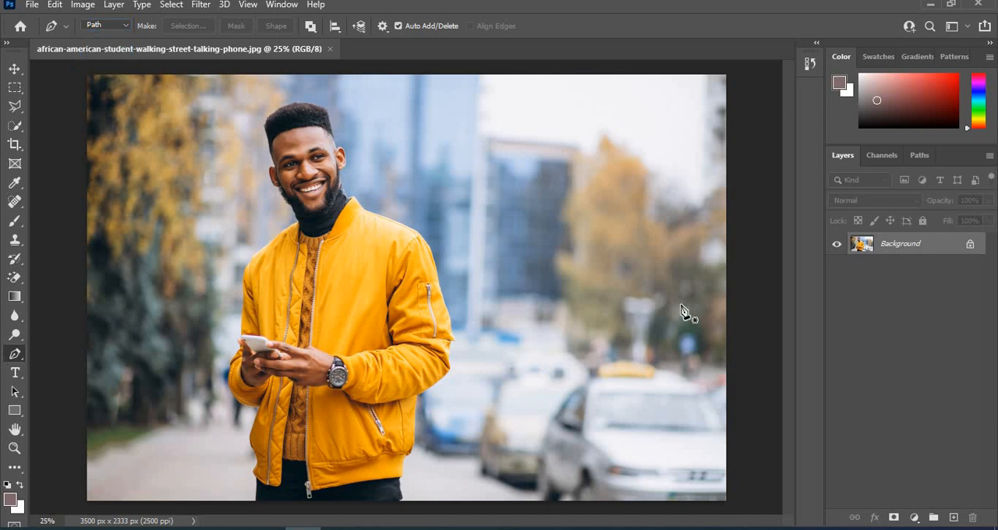
Start a pen path at the top of the man's hair and trace it down the hair's upper-left contour.
key("ctrl+plus")
key("ctrl+plus")
key("ctrl+plus")
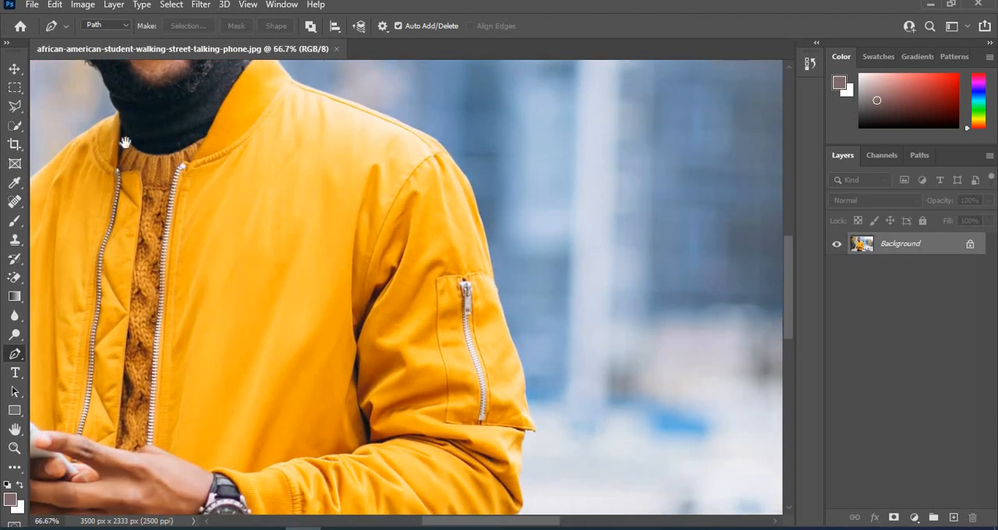
left_click_drag(125, 142, 409, 460)
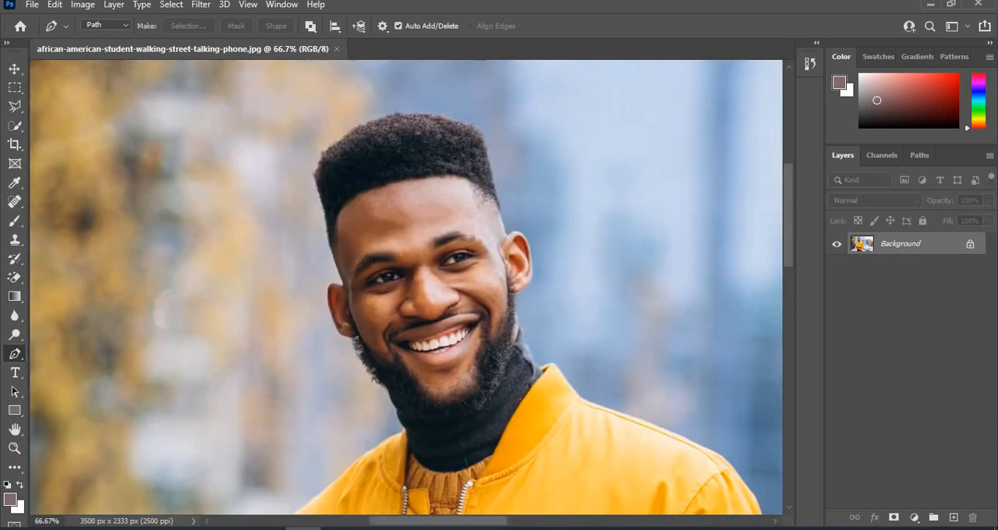
left_click(396, 113)
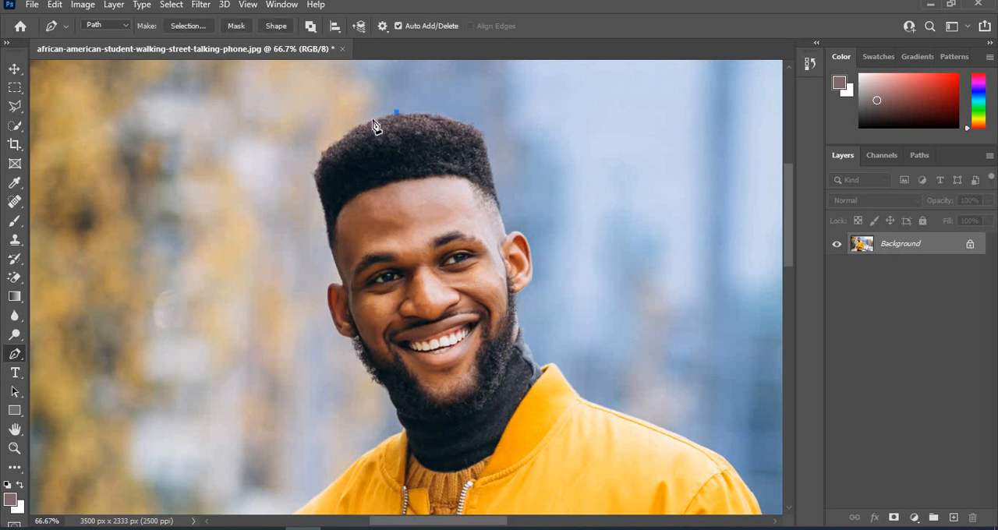
left_click(372, 120)
left_click(355, 126)
left_click(338, 138)
left_click(319, 153)
left_click(315, 177)
Continue the pen path down the left side of the forehead and around the outer edge of the left ear.
left_click_drag(328, 235, 328, 253)
left_click_drag(328, 257, 327, 237)
left_click(343, 281)
left_click_drag(346, 297, 330, 295)
left_click(327, 290)
left_click(326, 303)
left_click(336, 327)
Extend the pen path from below the left ear along the beard and down the turtleneck to the jacket.
left_click(353, 339)
left_click(356, 350)
left_click(365, 369)
left_click(375, 383)
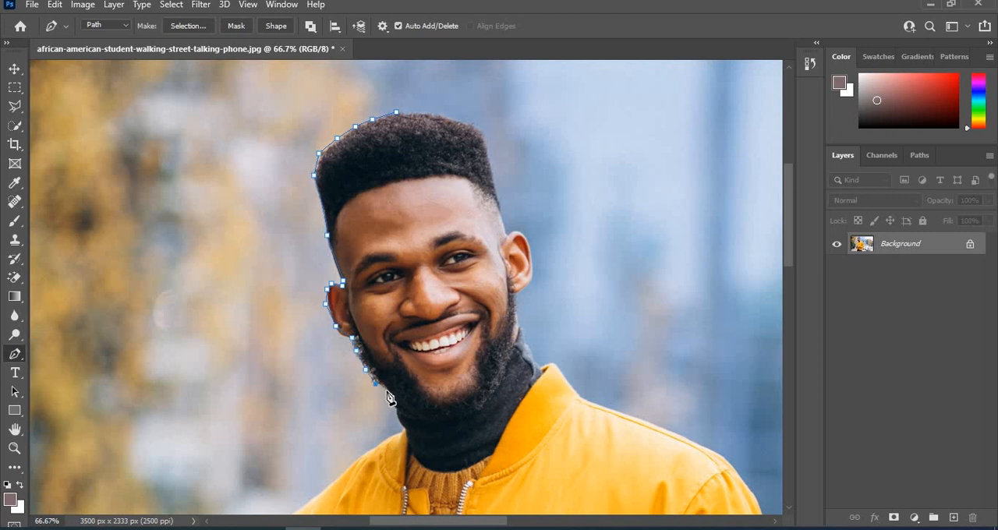
left_click(386, 391)
left_click(395, 409)
left_click(402, 430)
Trace the pen path along the jacket's left collar and shoulder and down onto the upper sleeve.
left_click_drag(382, 472, 473, 276)
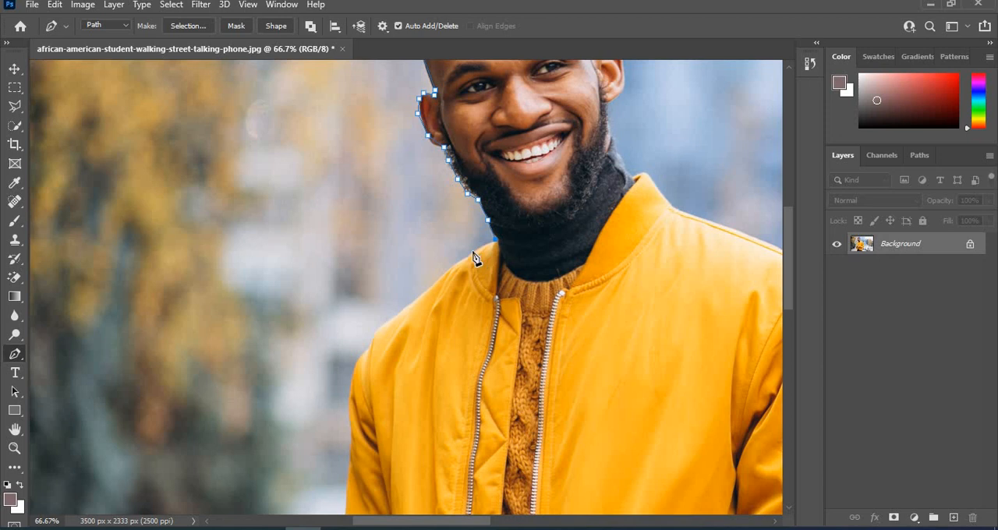
left_click(473, 250)
left_click(453, 267)
left_click(432, 287)
left_click(406, 308)
left_click(380, 328)
left_click(369, 346)
left_click(358, 361)
left_click(348, 398)
Run the pen path straight across the chest to the right sleeve, and trace it over the shoulder to the collar.
left_click_drag(747, 406, 578, 398)
left_click(653, 360)
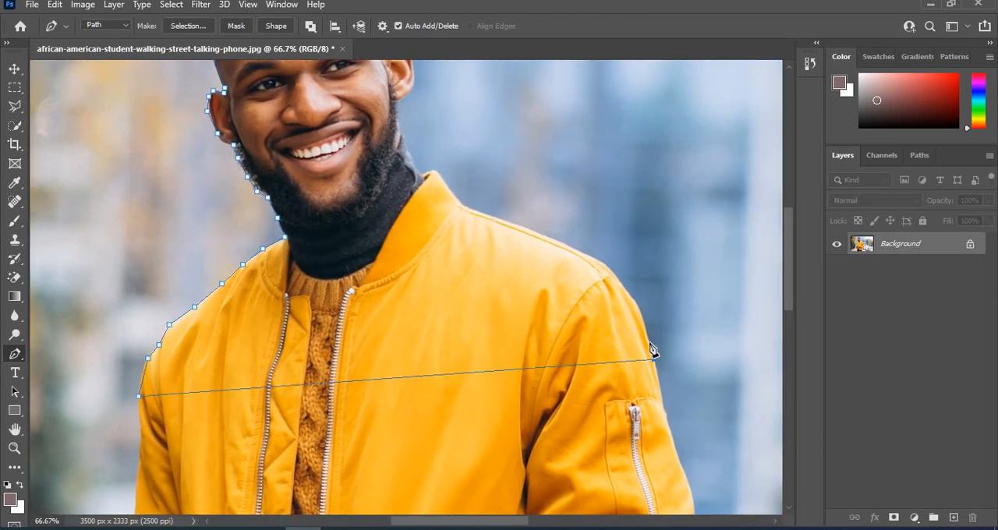
left_click(641, 314)
left_click(628, 294)
left_click(606, 265)
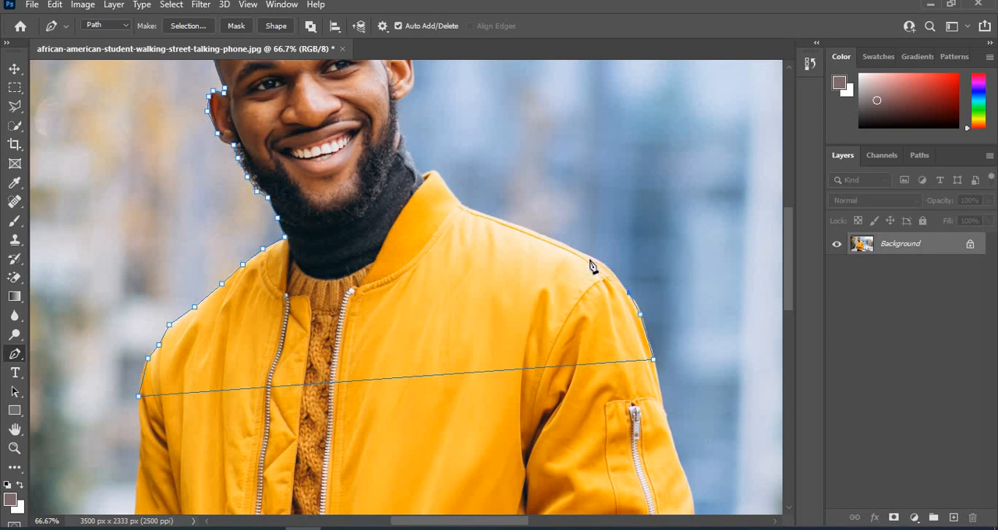
left_click(554, 238)
left_click(505, 221)
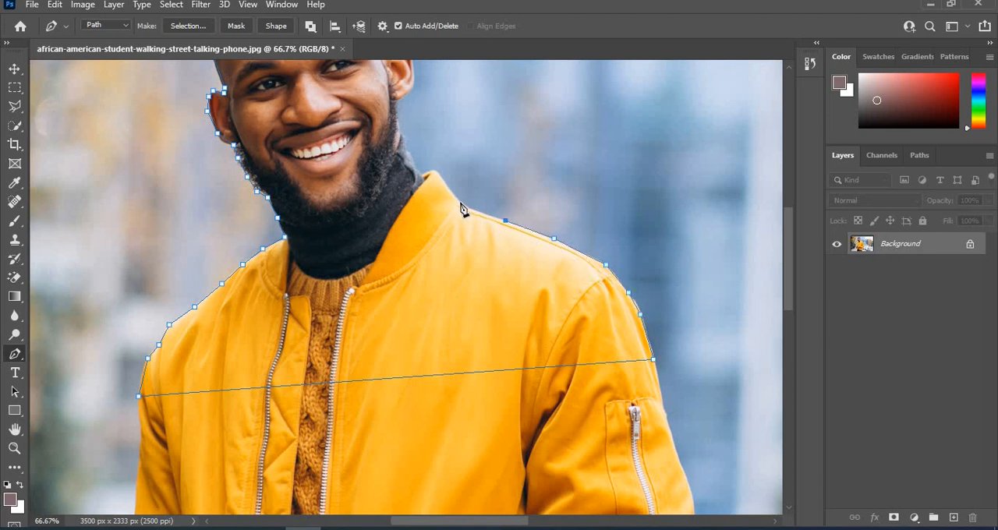
left_click(460, 203)
left_click(435, 170)
Continue the pen path from the collar up the right side of the neck and around the right ear.
left_click(422, 172)
left_click(403, 146)
left_click(396, 101)
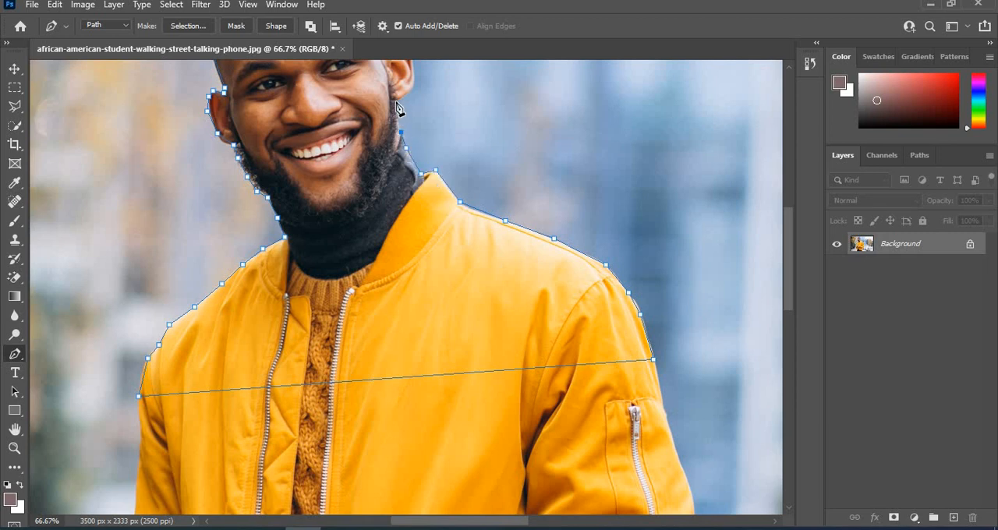
left_click_drag(423, 94, 411, 288)
left_click(407, 270)
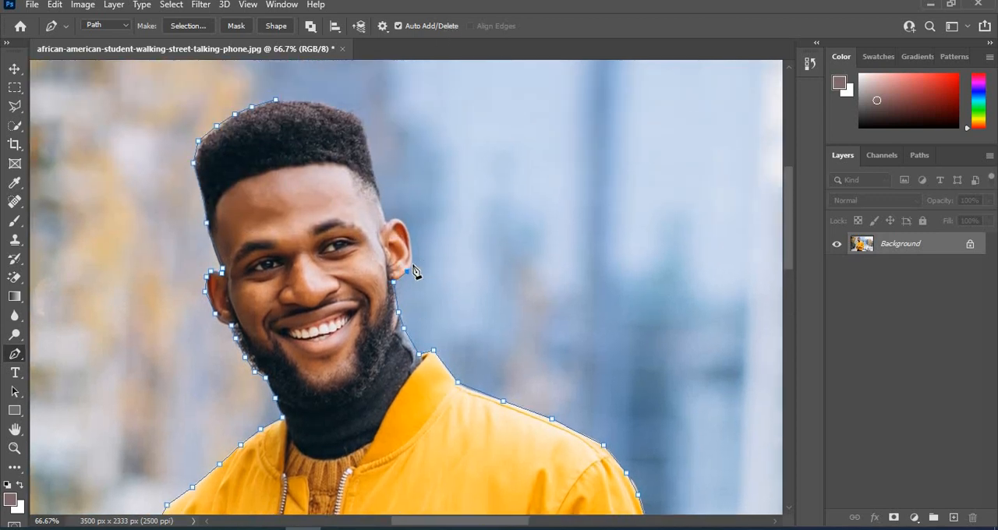
left_click(408, 263)
left_click(408, 238)
left_click(393, 220)
Close the pen path along the right side and top of the hair and convert it into a selection.
left_click(375, 179)
left_click(361, 123)
left_click(327, 104)
left_click(302, 100)
left_click(277, 100)
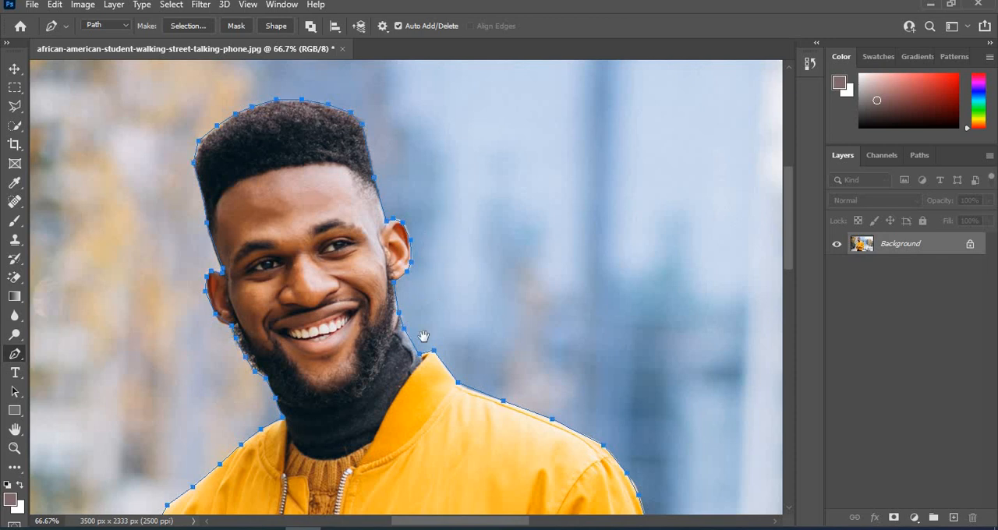
left_click_drag(423, 336, 470, 263)
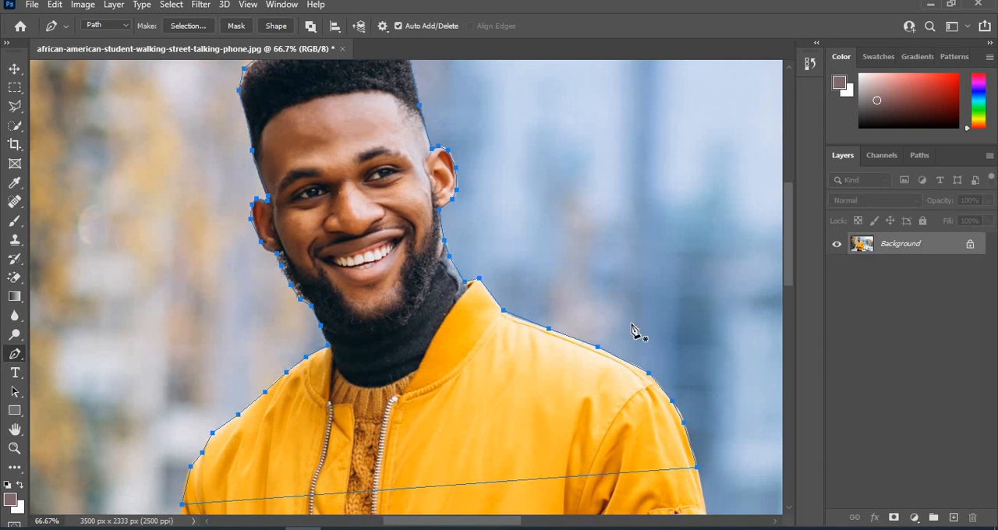
key("ctrl+Return")
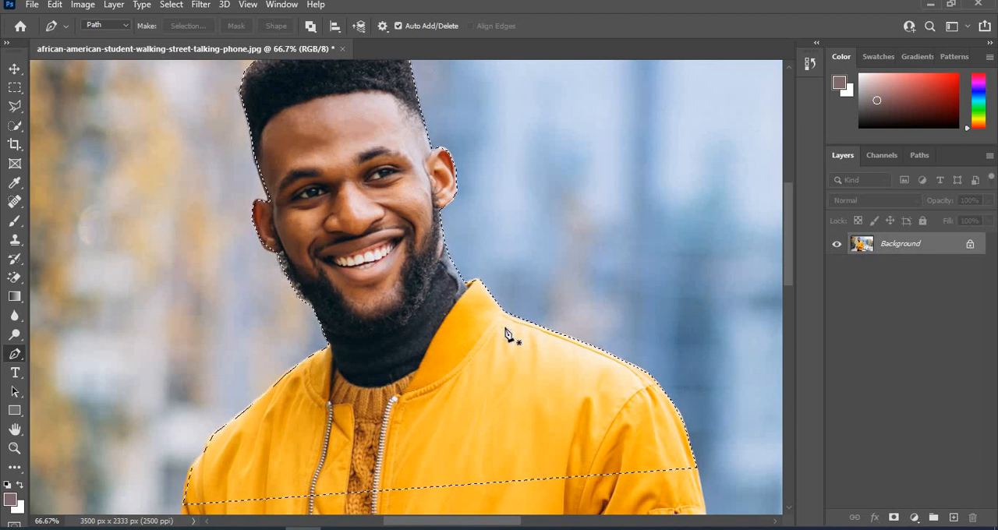
Copy the selected man onto a new layer and hide the Background layer to isolate him on transparency.
key("ctrl+j")
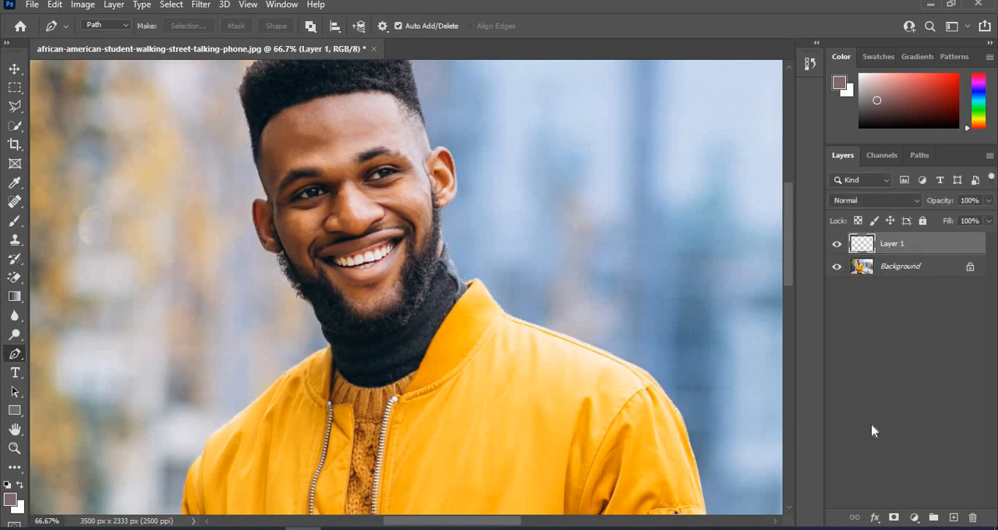
left_click(836, 266)
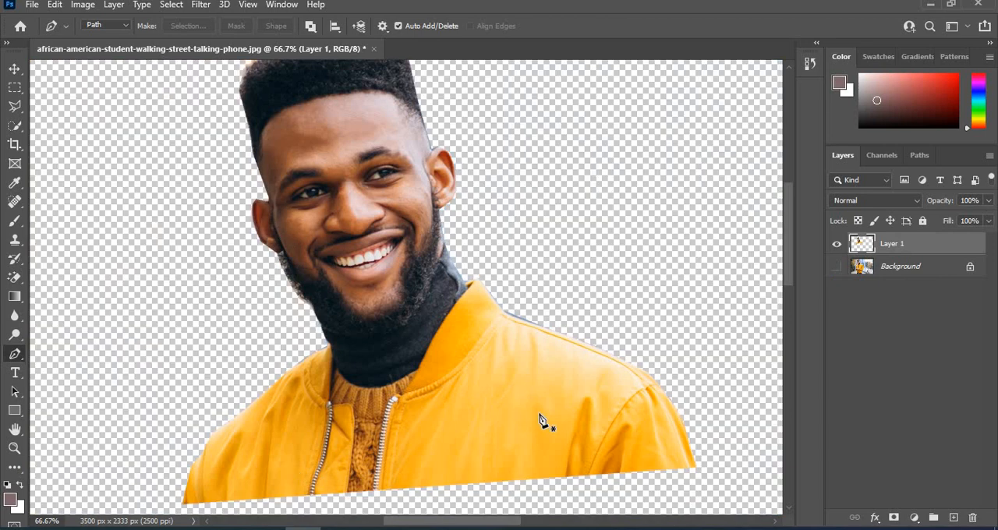
key("ctrl+minus")
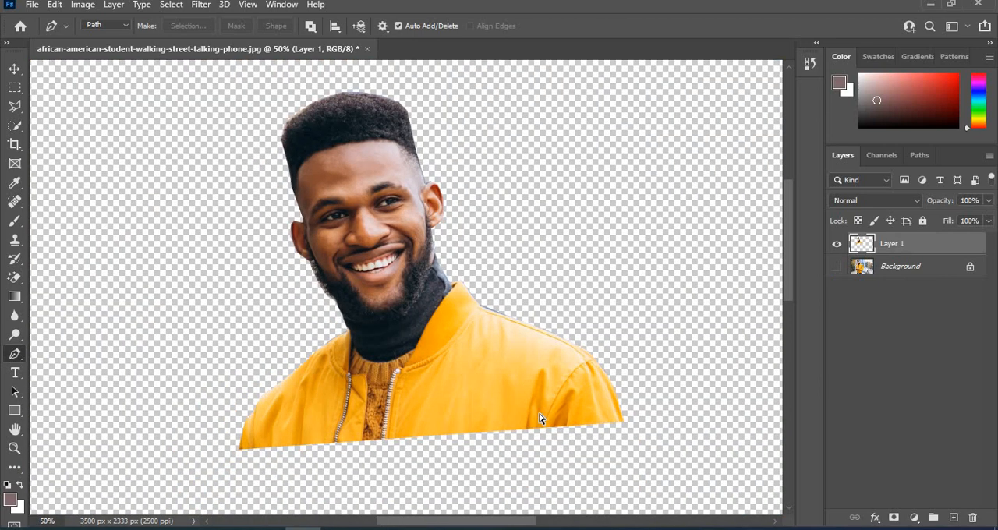
key("ctrl+minus")
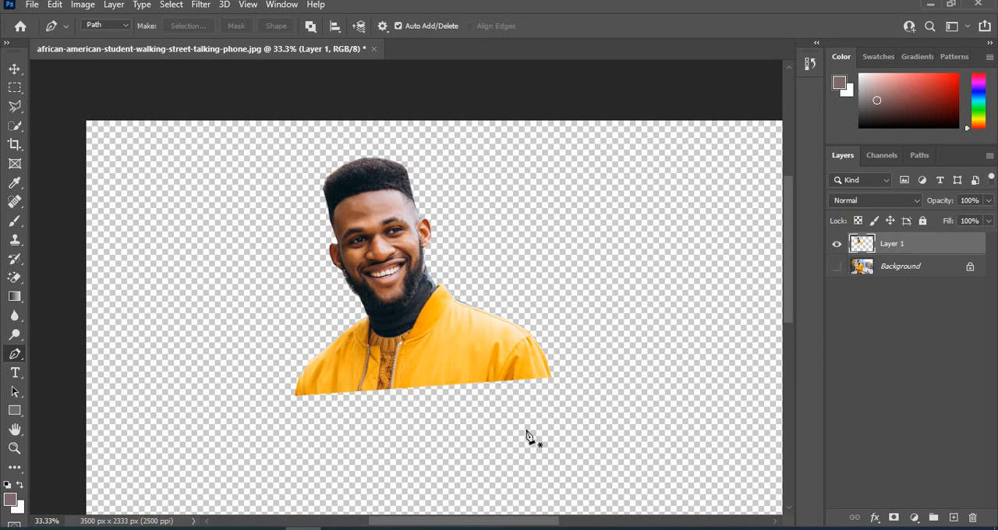
Close the photo without saving, exit Photoshop and close the Downloads folder window.
left_click(376, 48)
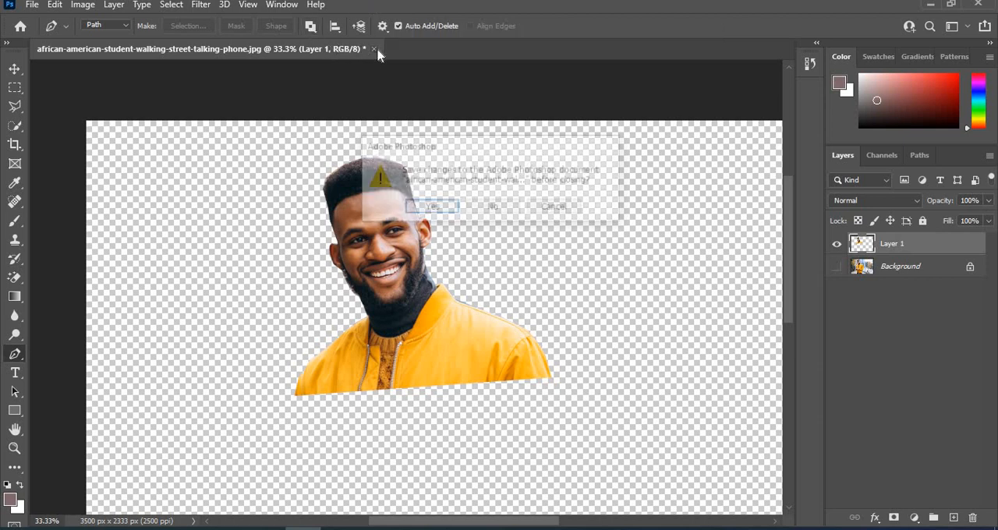
left_click(493, 208)
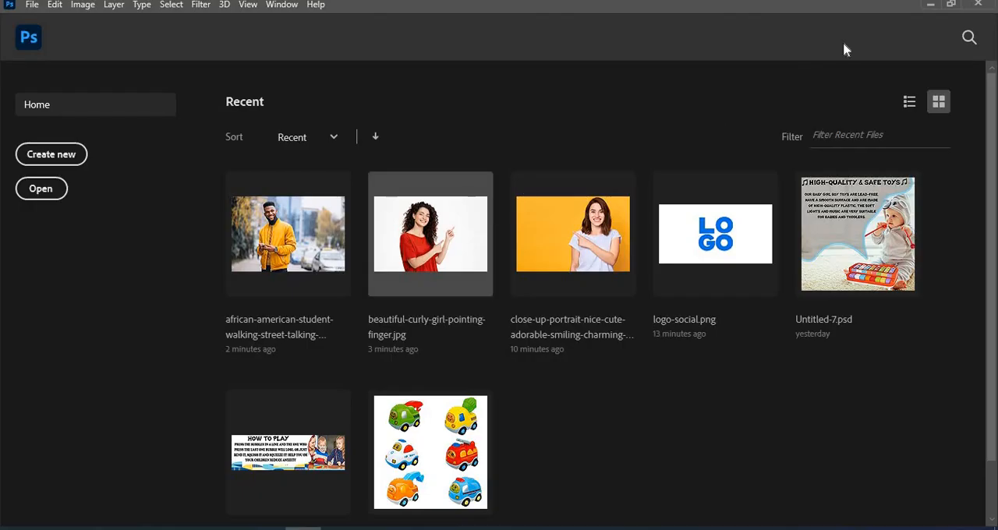
left_click(978, 4)
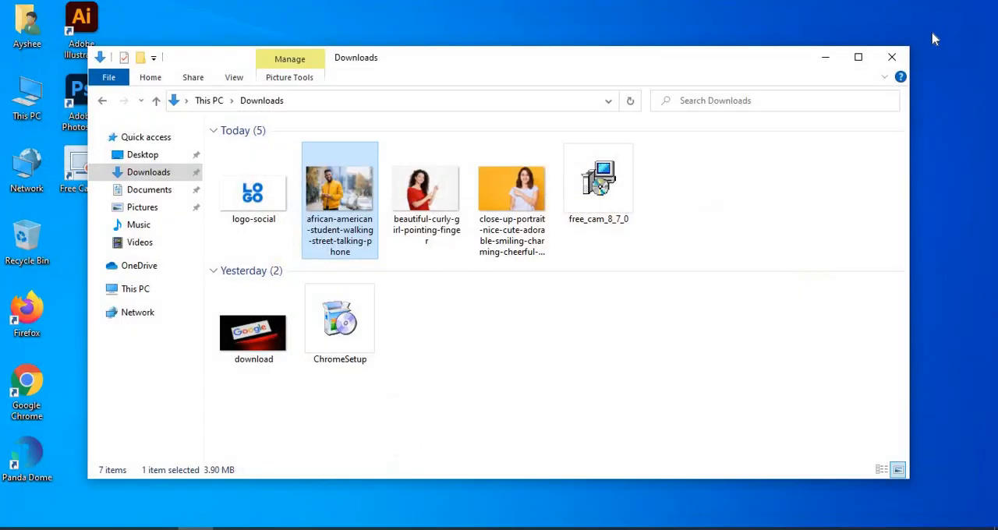
left_click(891, 58)
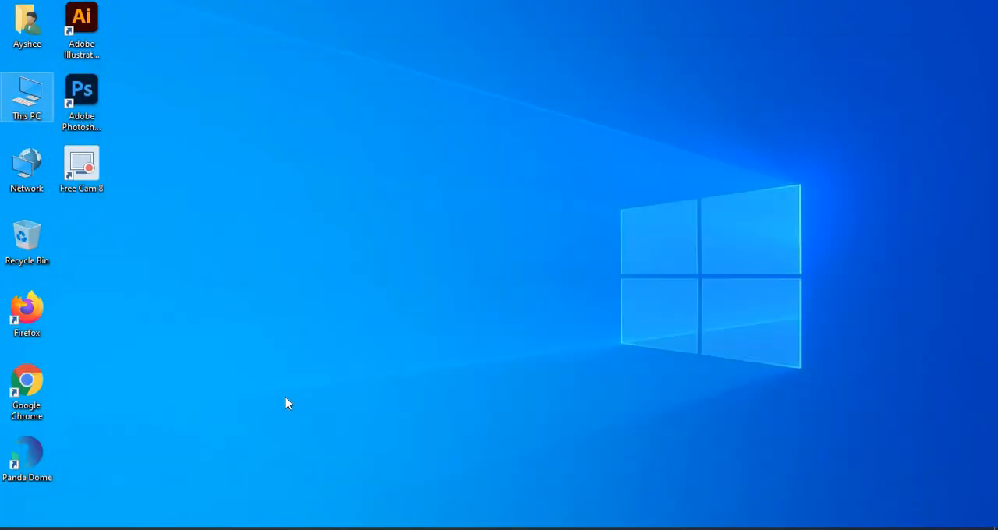